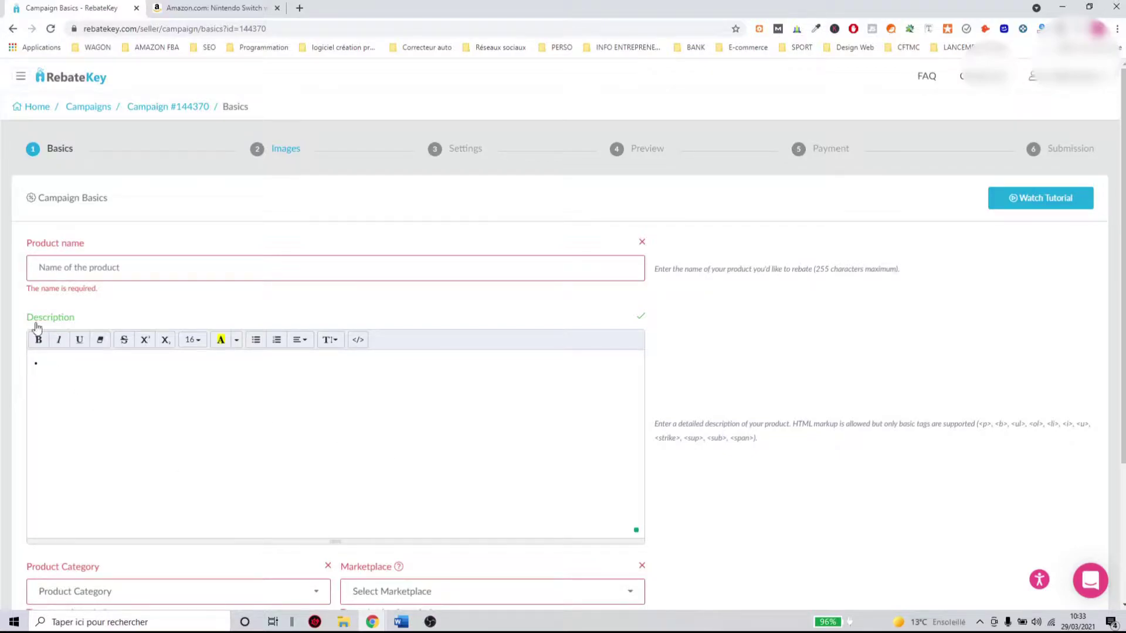
Clear the leftover bullet from the description and copy the Amazon listing's Nintendo Switch title into the campaign's product name
key("BackSpace")
left_click(211, 7)
left_click_drag(562, 234, 417, 219)
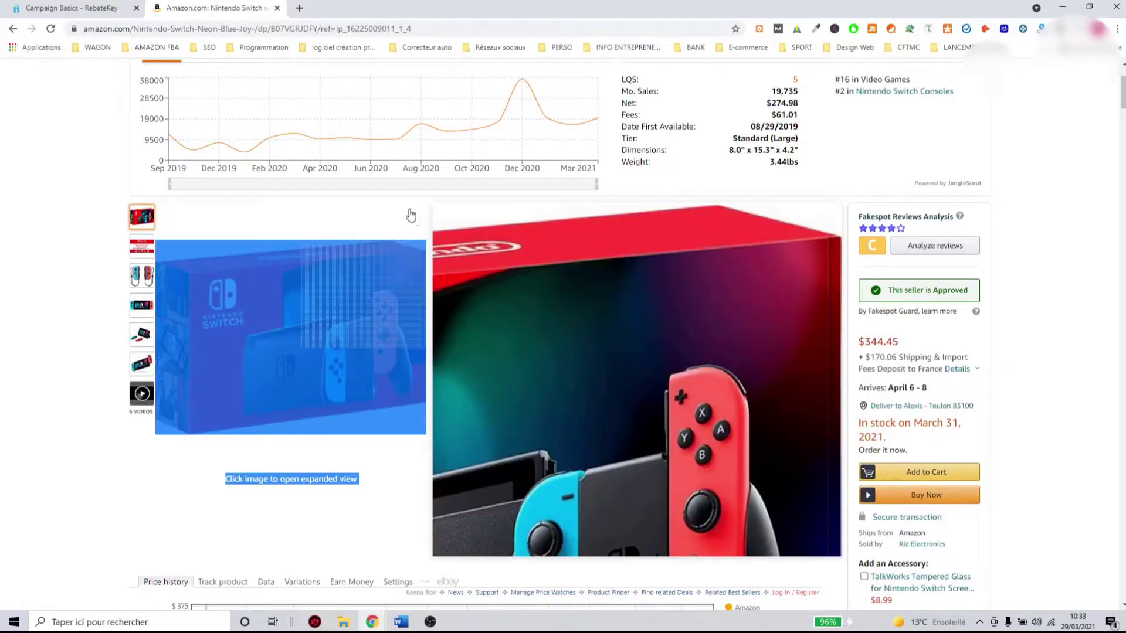
left_click(77, 5)
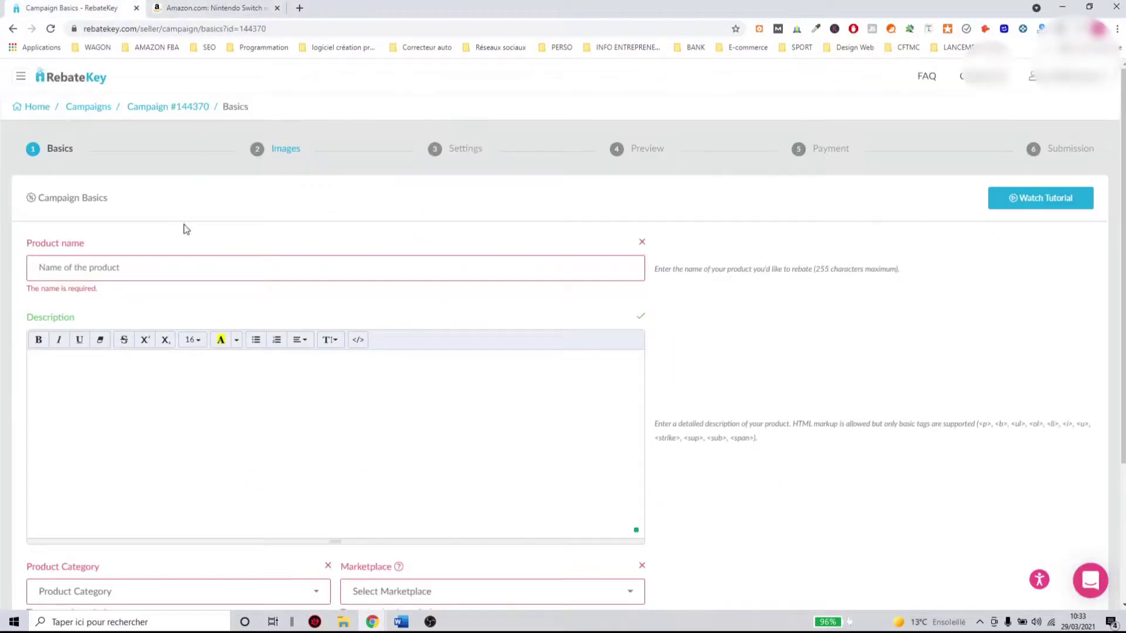
left_click(163, 268)
type("Nintendo Switch with Neon Blue and Neon Red Joy-Con - HAC-001(-01) Roll over image to zoom in Nintendo Switch with Neon Blue and Neon Red Joy-Con - HAC-001(-01)")
Copy the five feature bullets from the Amazon listing, from play styles to model number, into the campaign description
left_click(242, 396)
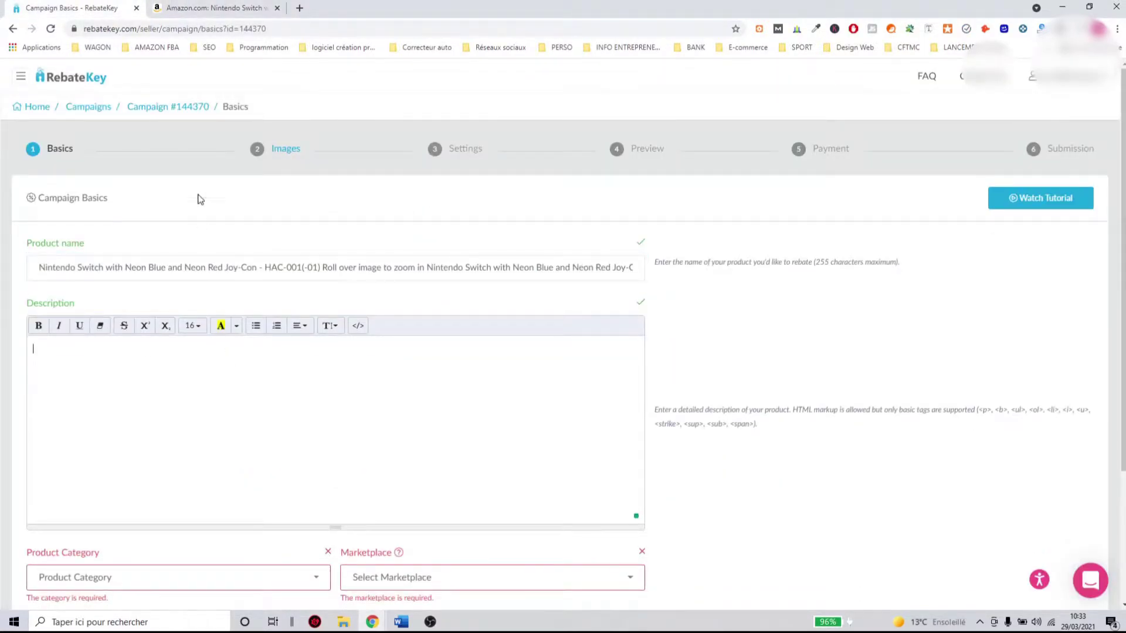
left_click(217, 8)
left_click_drag(578, 514, 439, 439)
key("ctrl+c")
left_click(79, 8)
key("ctrl+v")
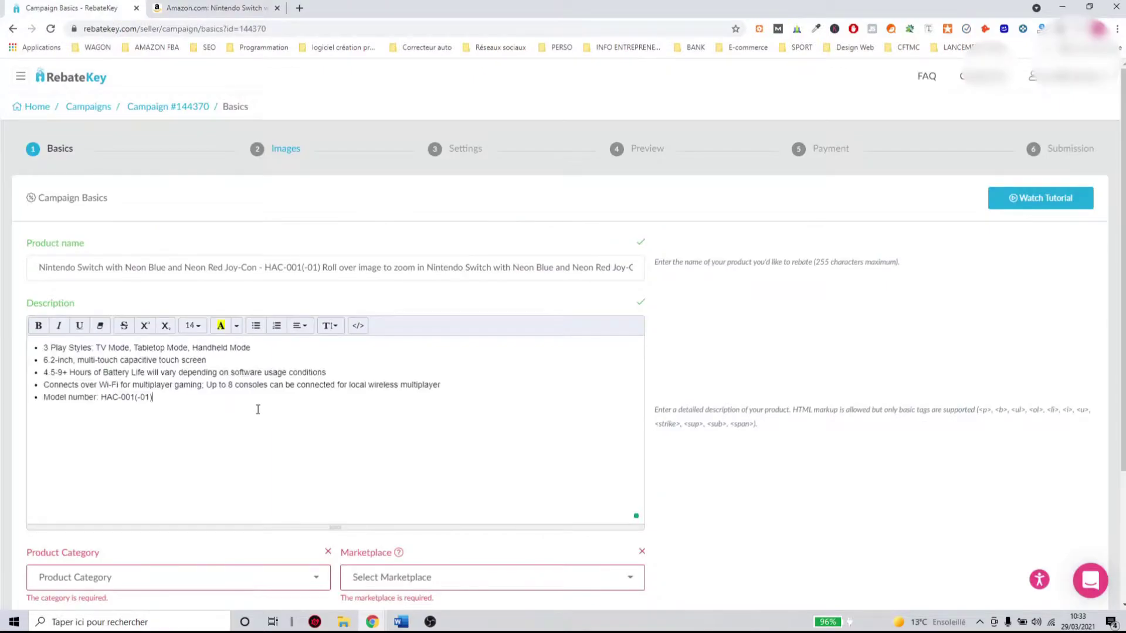
Set the product category to Toys & Games and the marketplace to Amazon
scroll(258, 410, "down", 1)
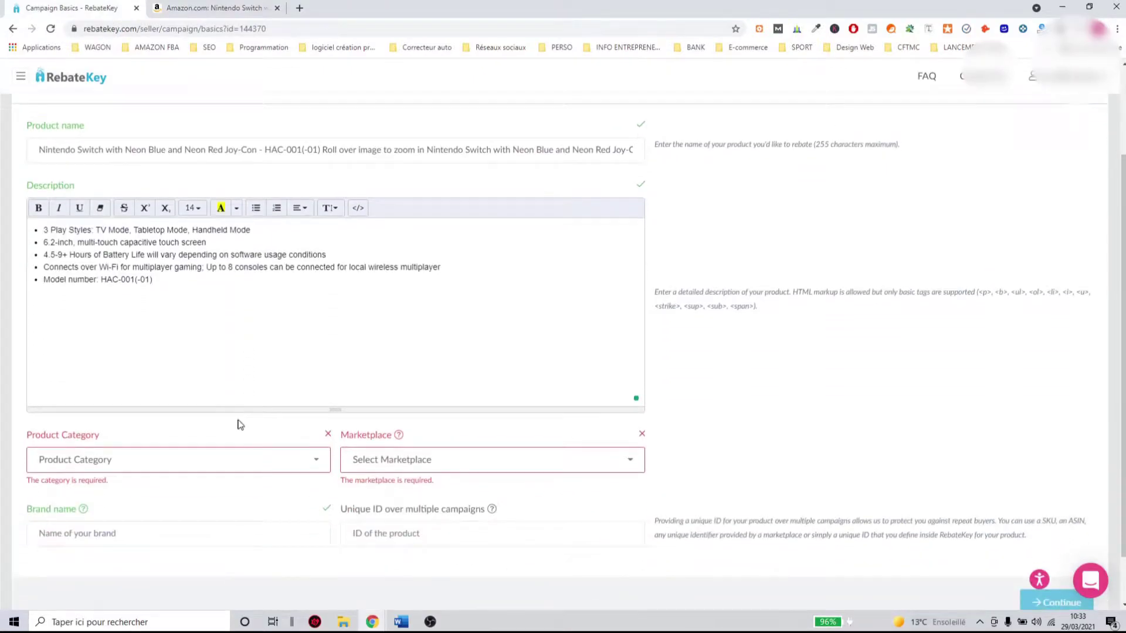
left_click(240, 464)
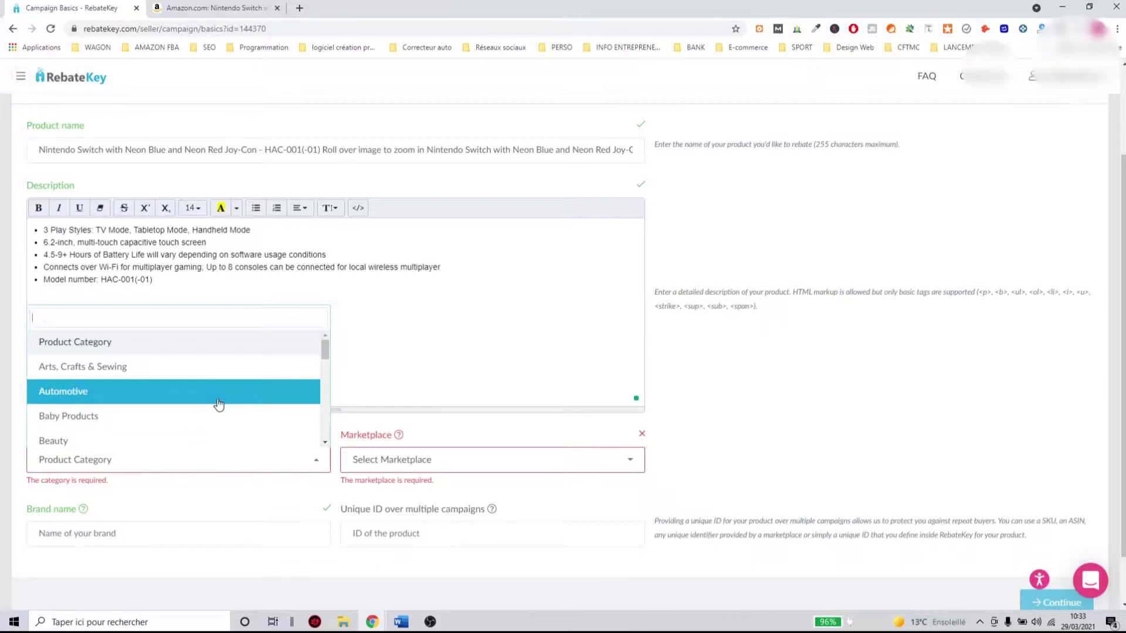
scroll(218, 404, "down", 3)
scroll(216, 397, "down", 3)
scroll(188, 424, "down", 2)
left_click(140, 435)
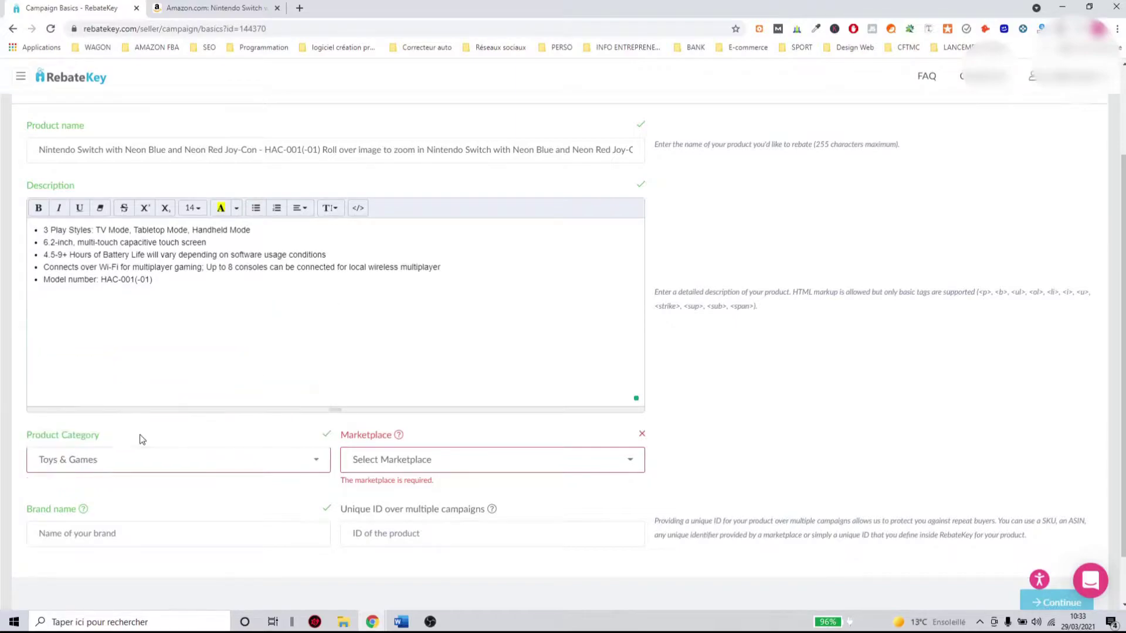
left_click(398, 466)
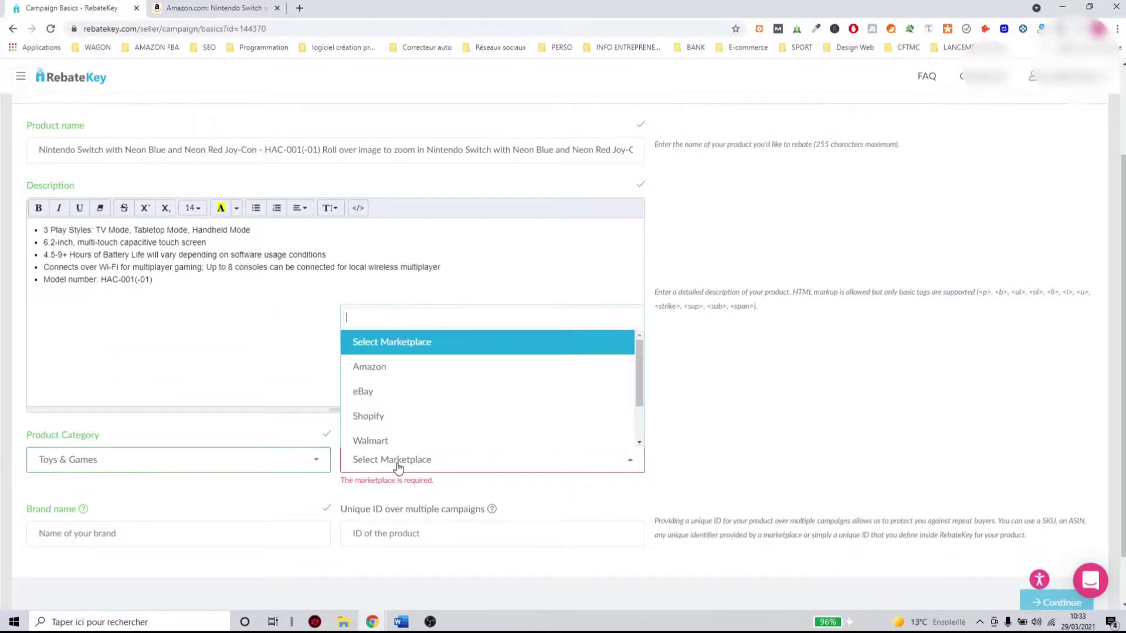
left_click(430, 373)
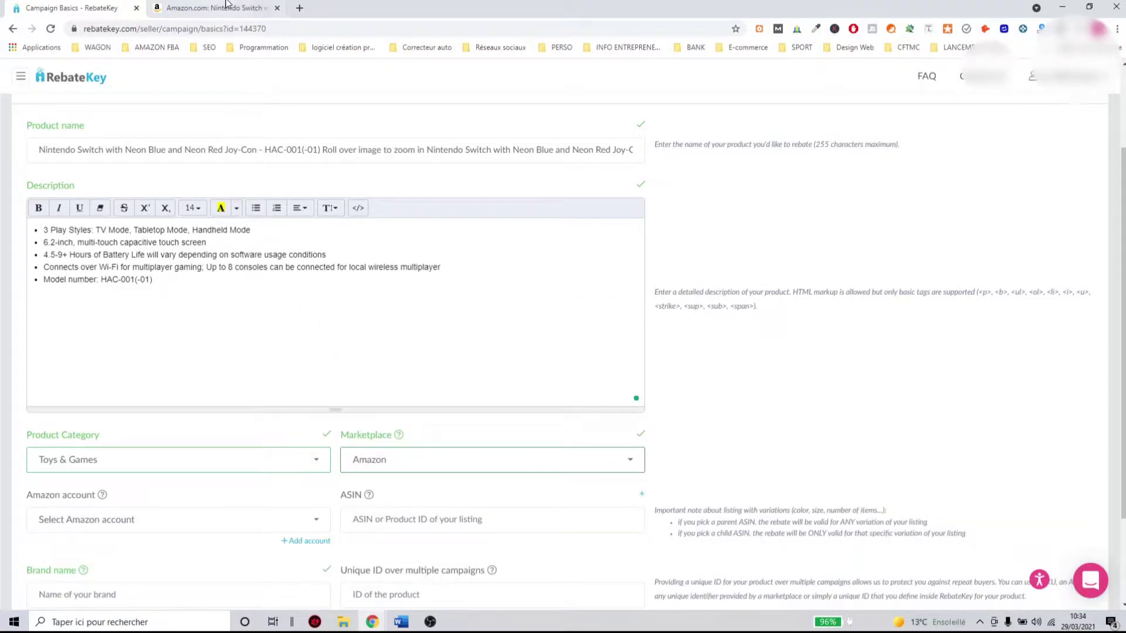
Copy the ASIN B07VGRJDFY from the Amazon listing into the campaign's ASIN field
left_click(227, 7)
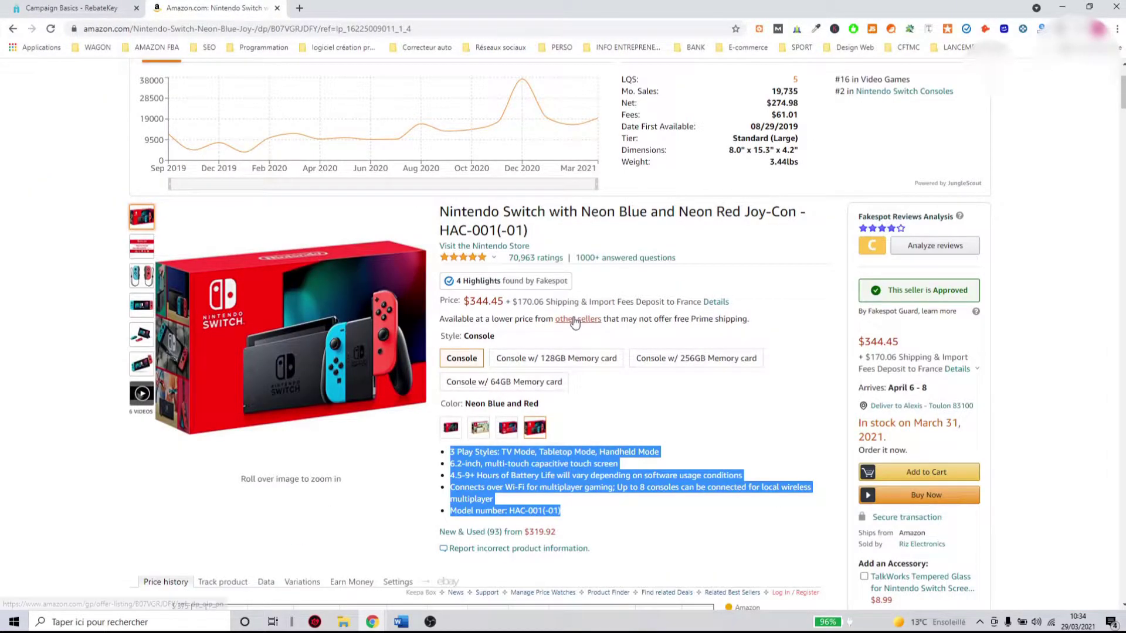
scroll(673, 174, "up", 2)
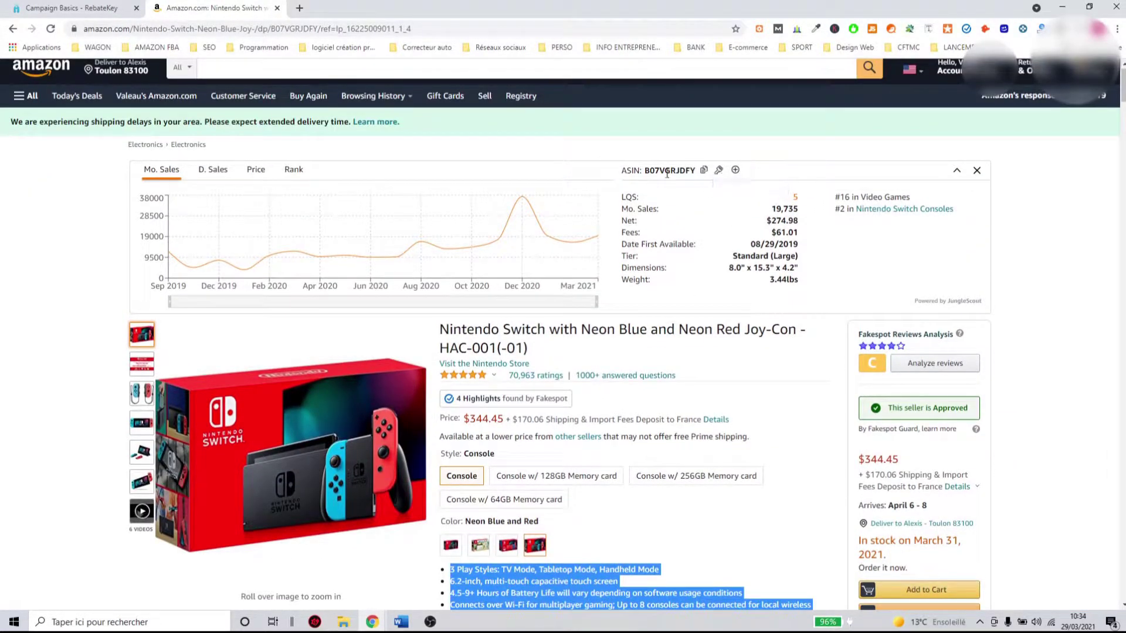
left_click(705, 171)
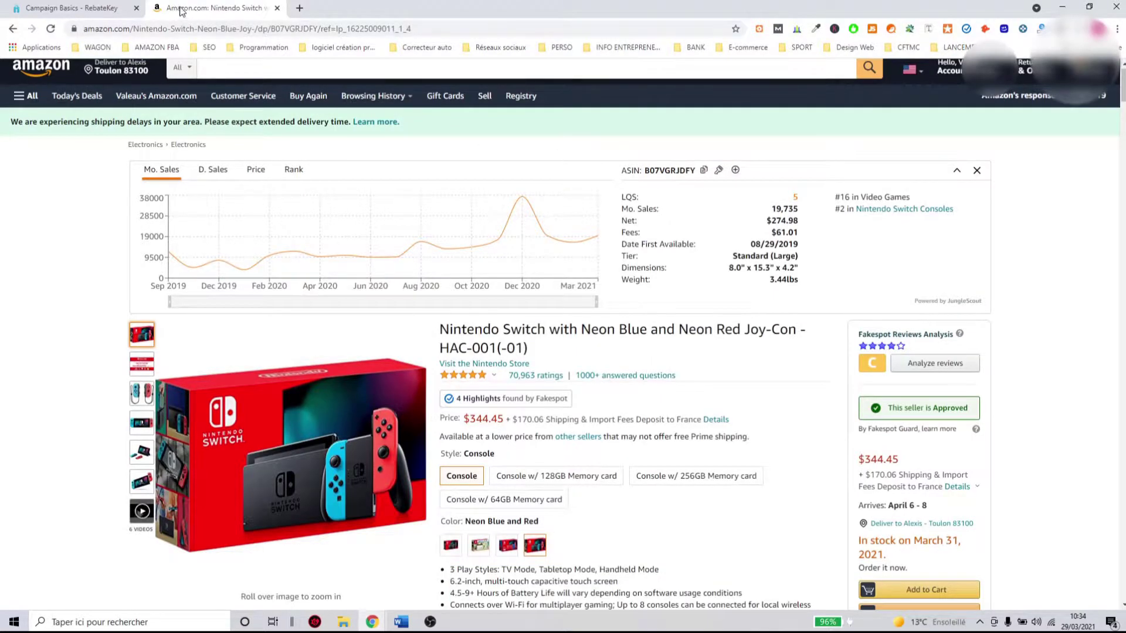
left_click(72, 8)
scroll(252, 431, "down", 1)
left_click(399, 398)
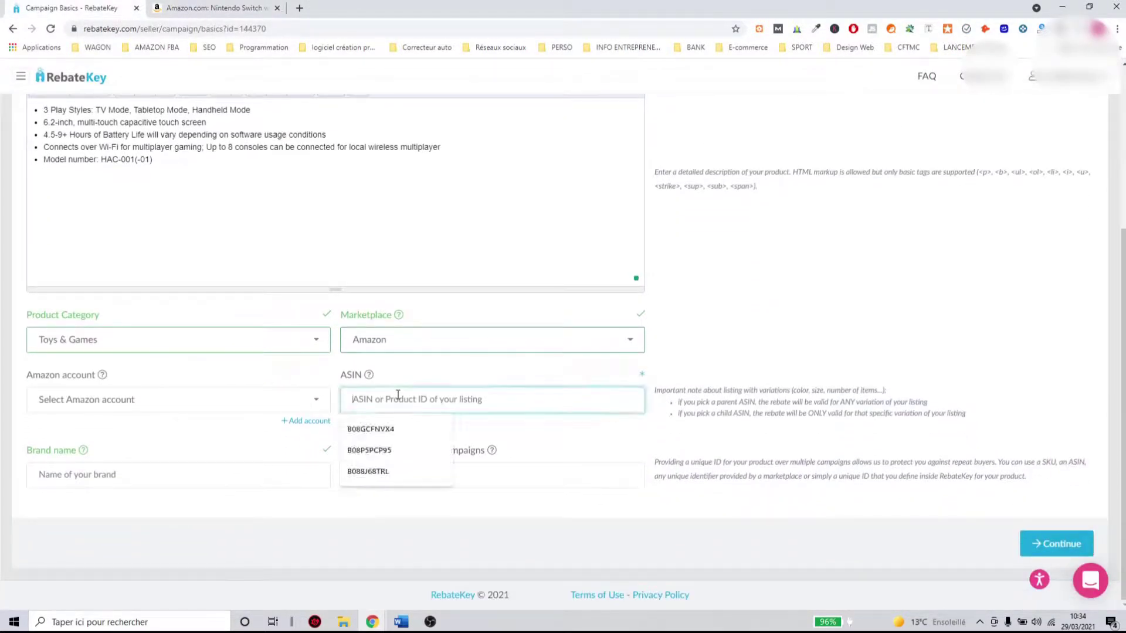
key("ctrl+v")
left_click(188, 436)
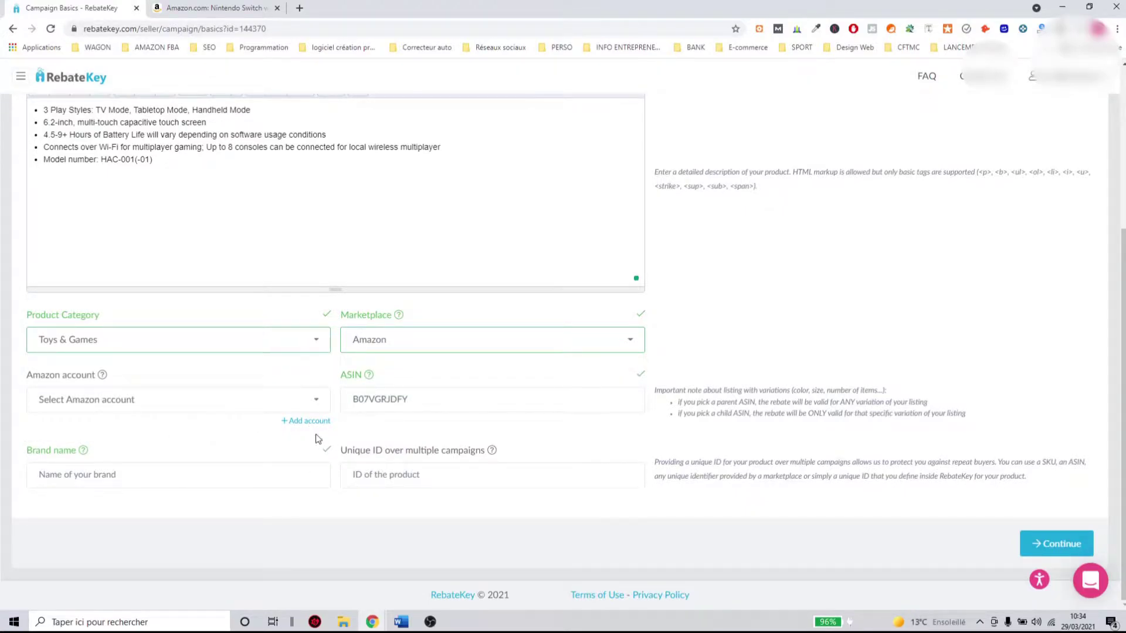
Enter Nintendo as the brand name and save the campaign basics to continue to the images
left_click(273, 480)
type("Nitendo")
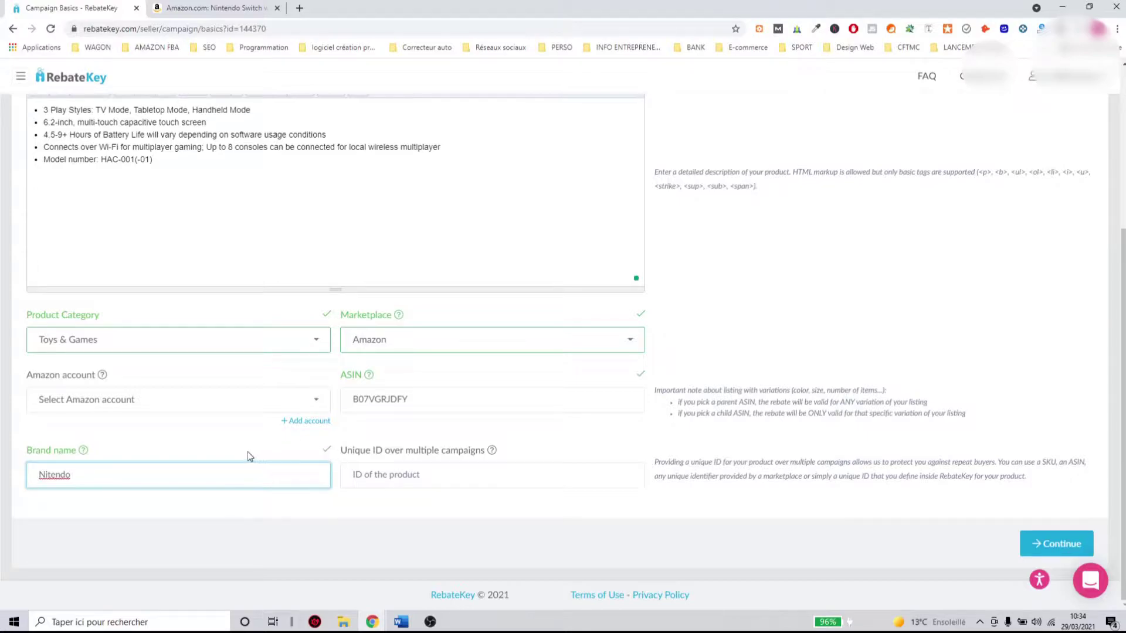
right_click(53, 475)
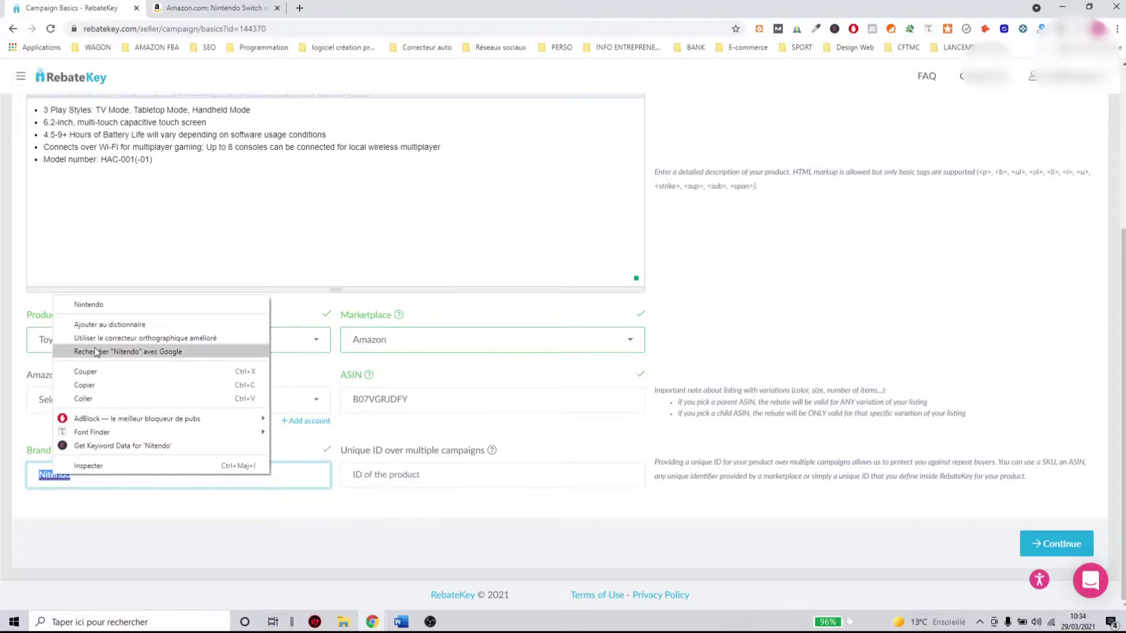
left_click(115, 305)
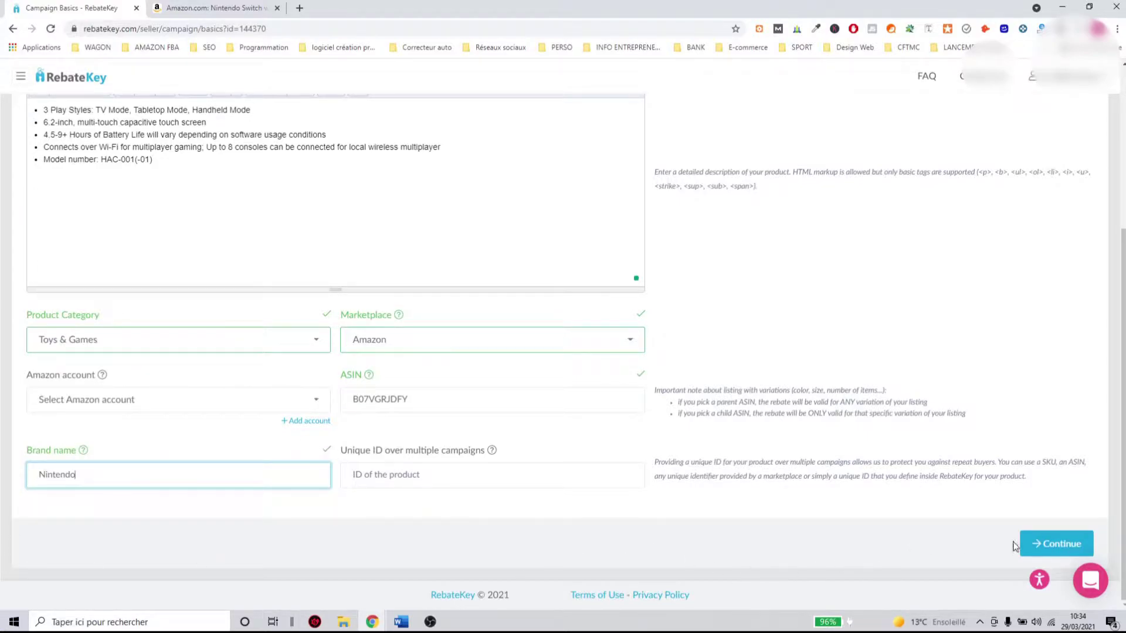
left_click(1053, 545)
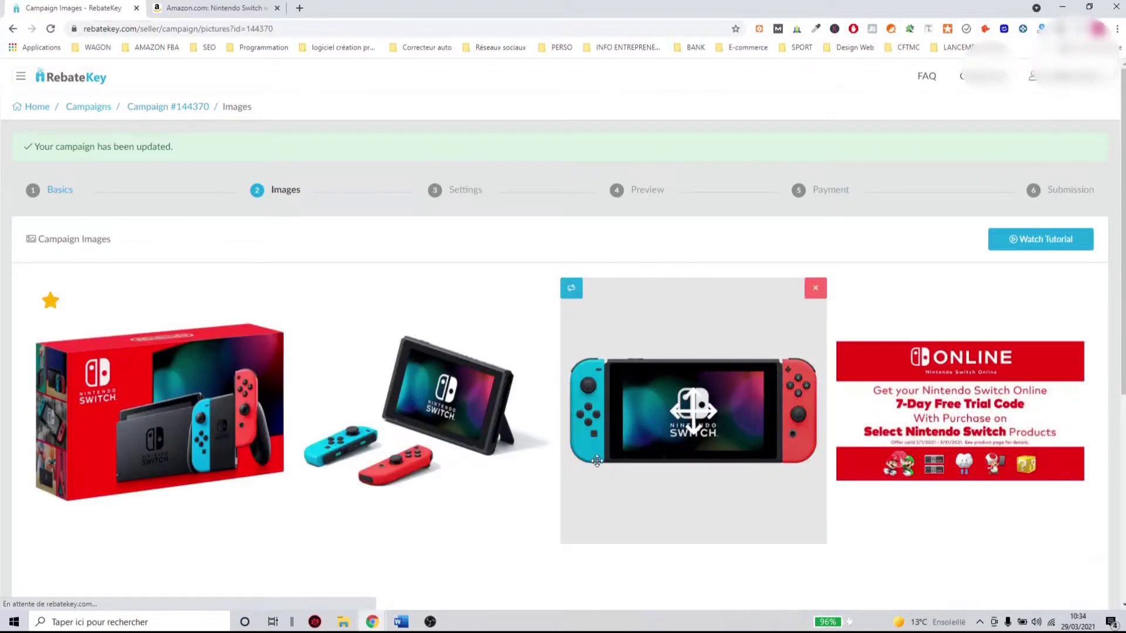
Check the campaign images and pull the product's pictures from Amazon
scroll(294, 353, "down", 3)
scroll(351, 346, "down", 3)
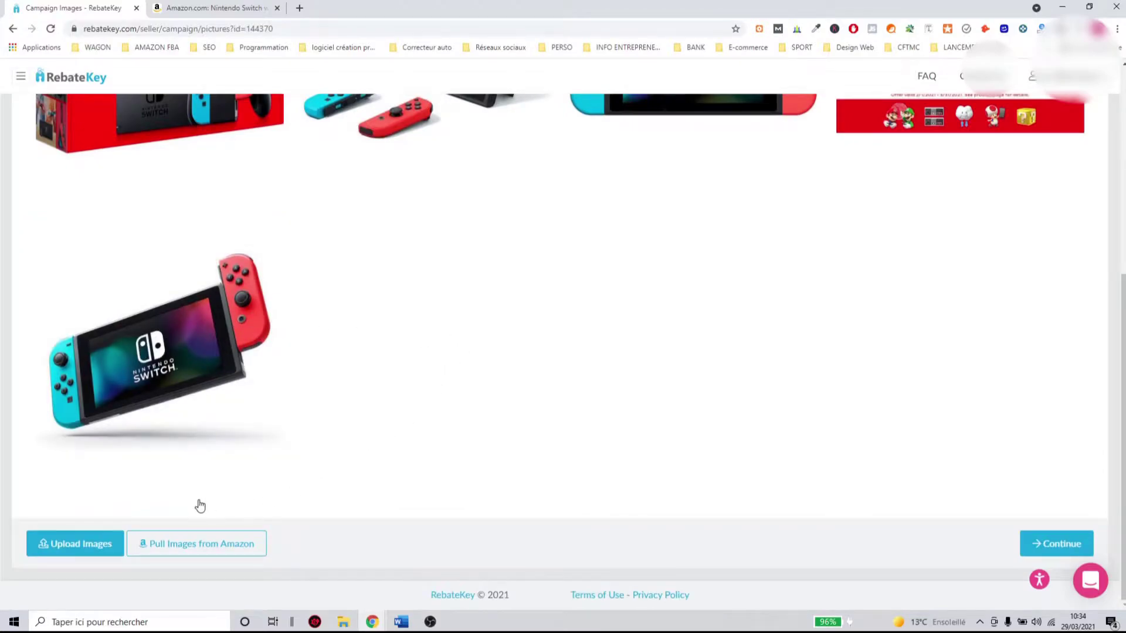
scroll(463, 319, "up", 5)
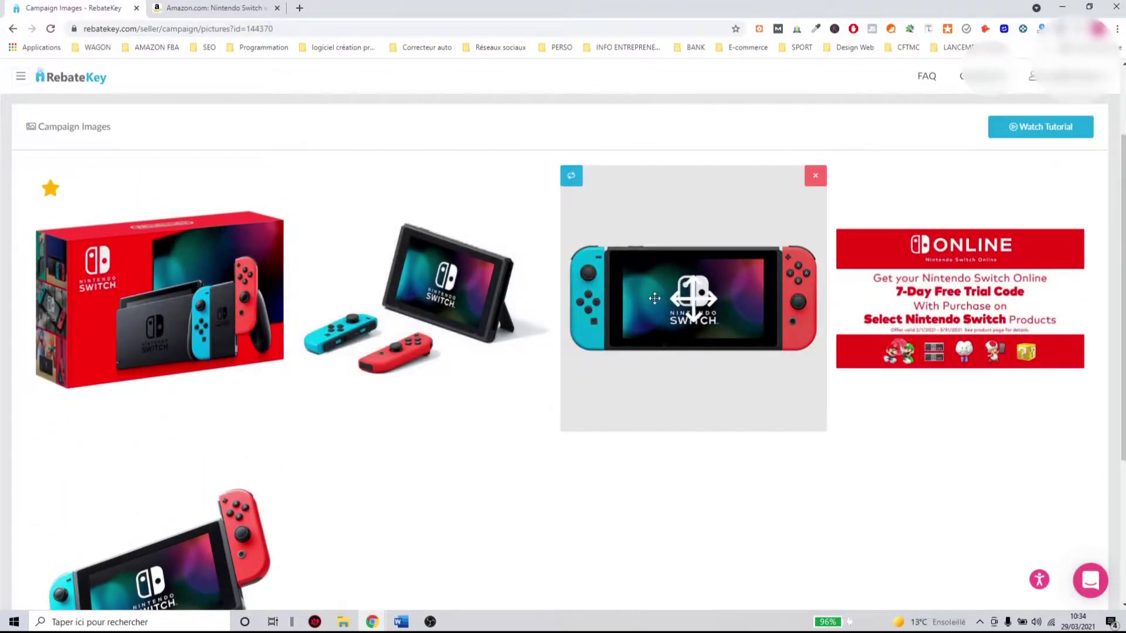
scroll(426, 382, "down", 3)
scroll(425, 382, "down", 1)
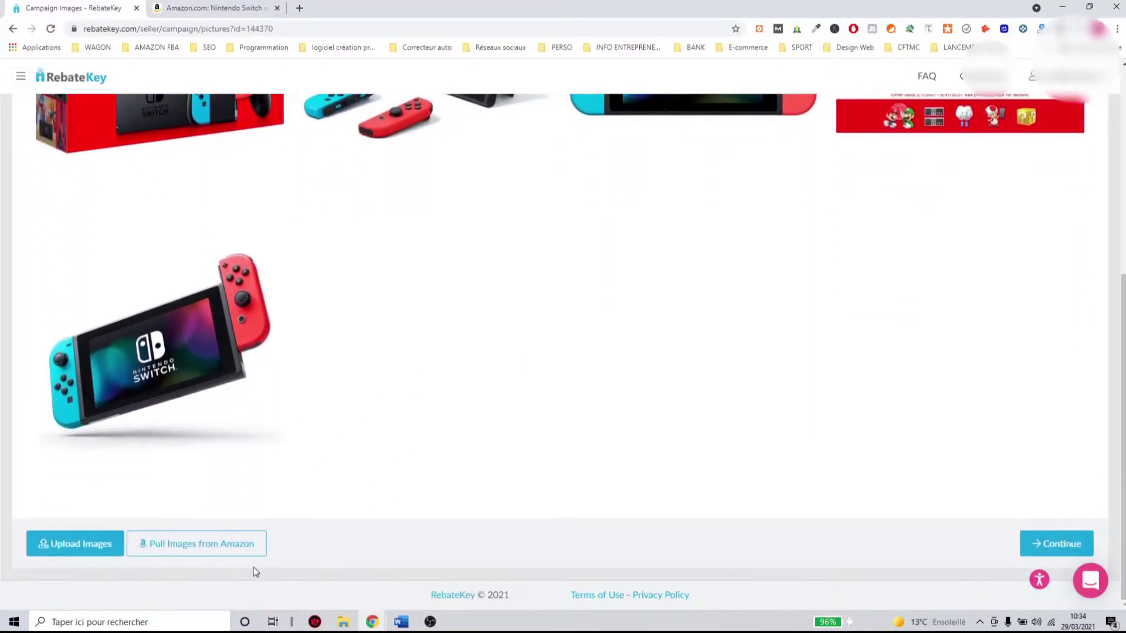
left_click(203, 550)
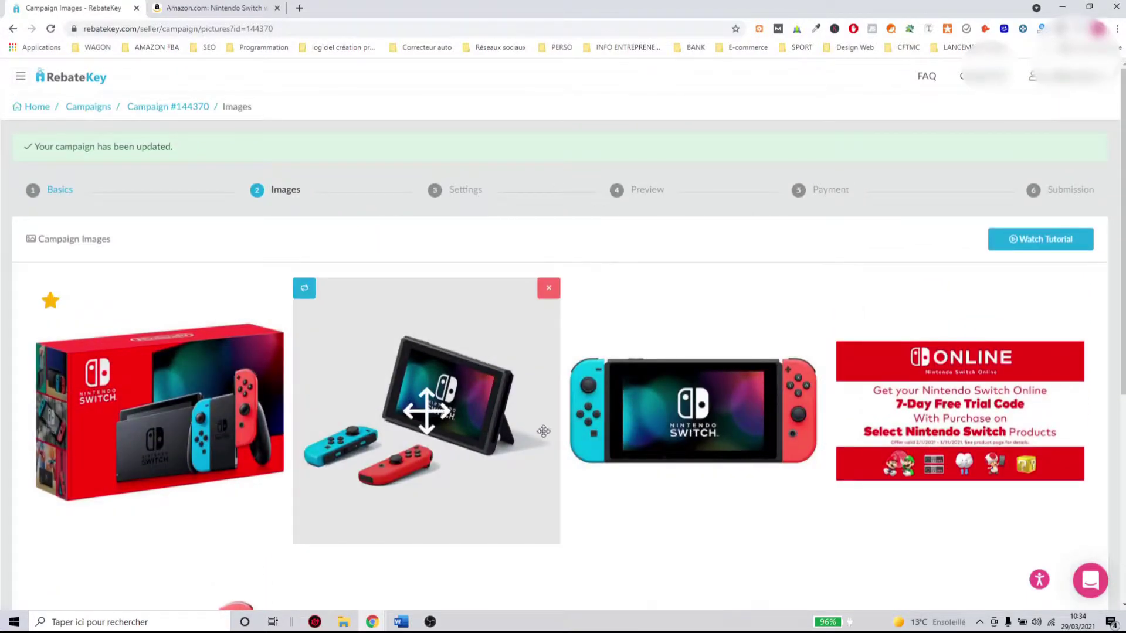
Review all the product pictures in the campaign's image gallery
scroll(523, 518, "down", 5)
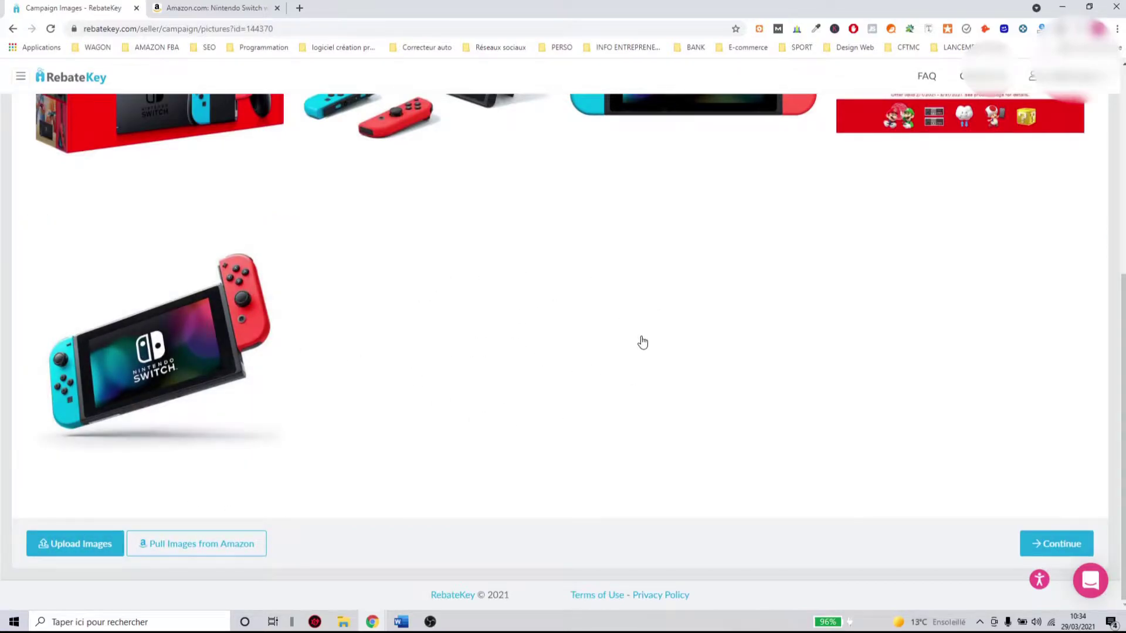
scroll(674, 322, "up", 5)
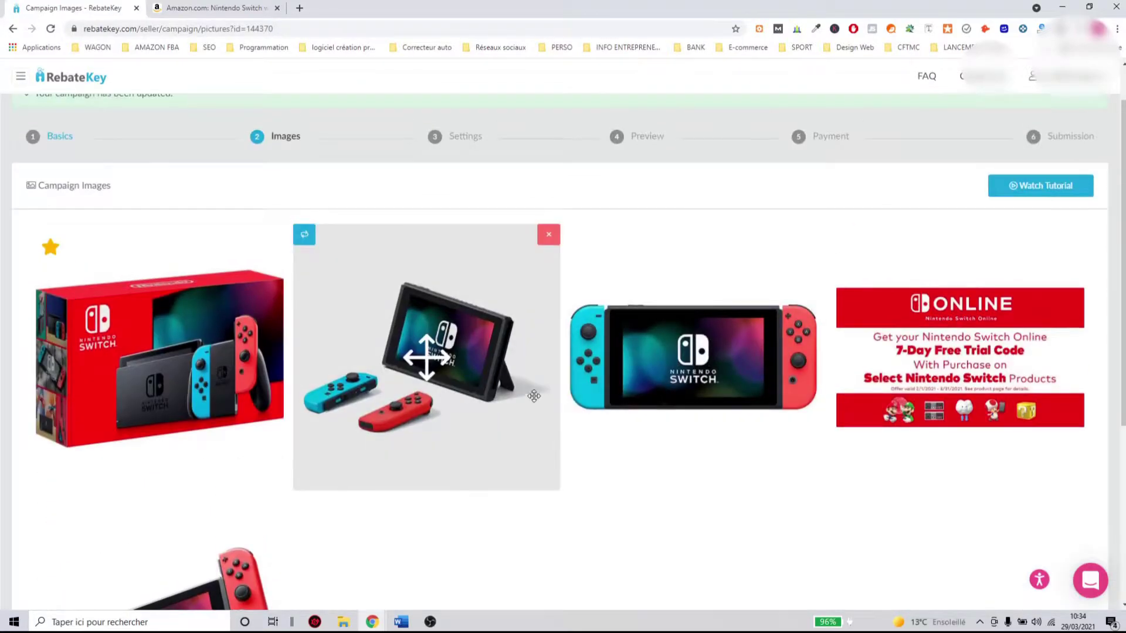
scroll(533, 400, "down", 5)
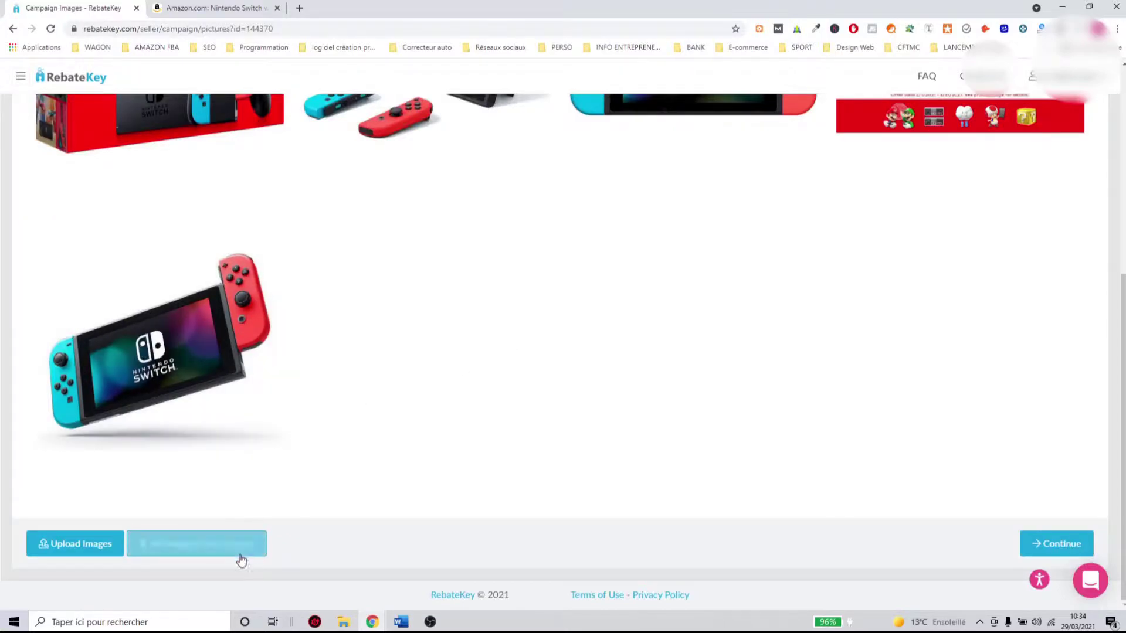
mouse_move(285, 453)
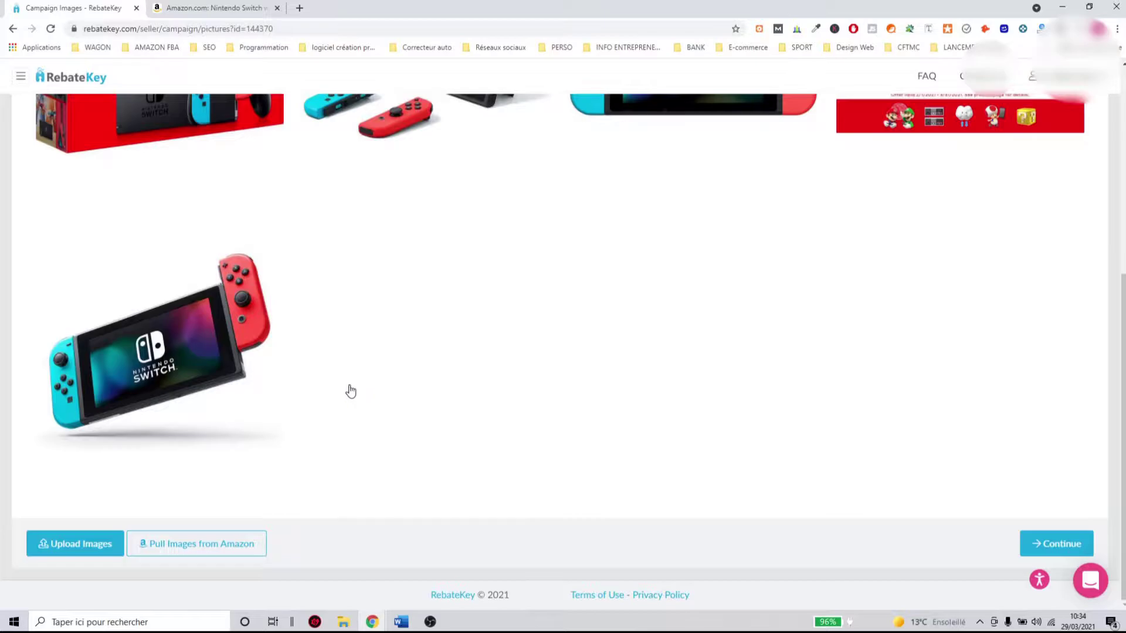
scroll(361, 352, "up", 5)
scroll(434, 329, "down", 3)
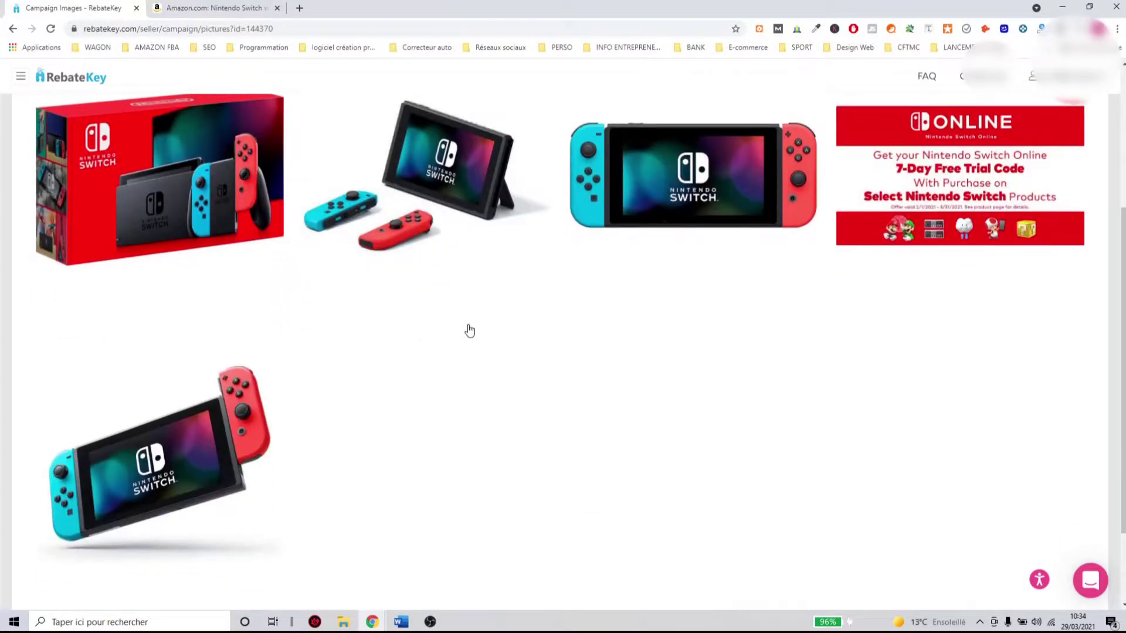
scroll(516, 370, "up", 3)
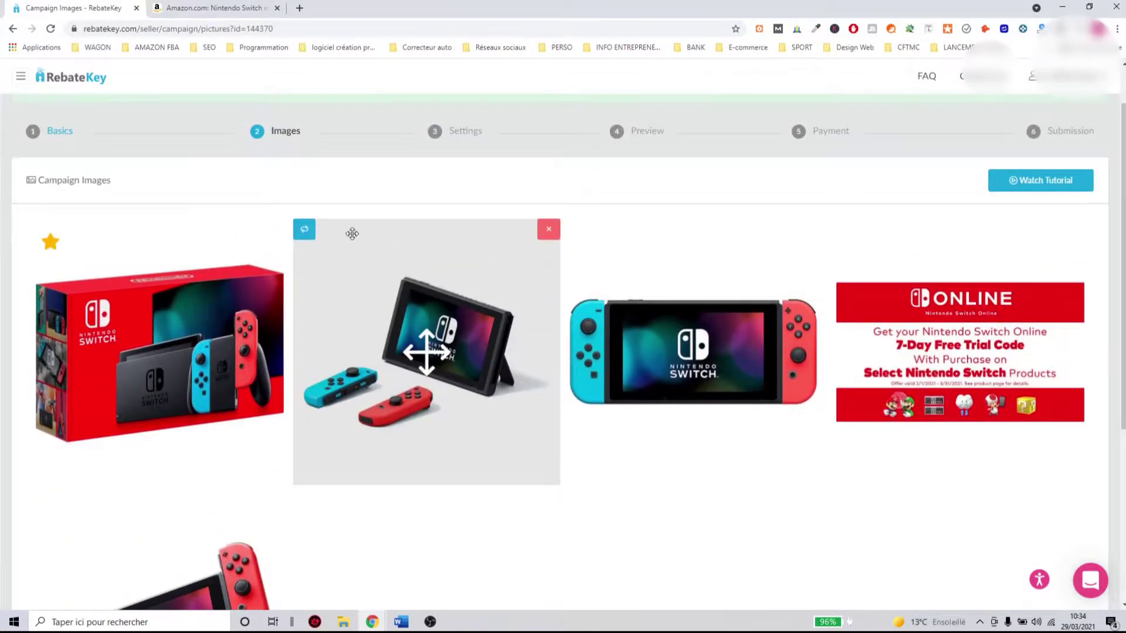
Try other console photos as the main campaign image, then return the boxed Switch picture to first place
left_click_drag(550, 346, 156, 352)
left_click_drag(659, 359, 428, 352)
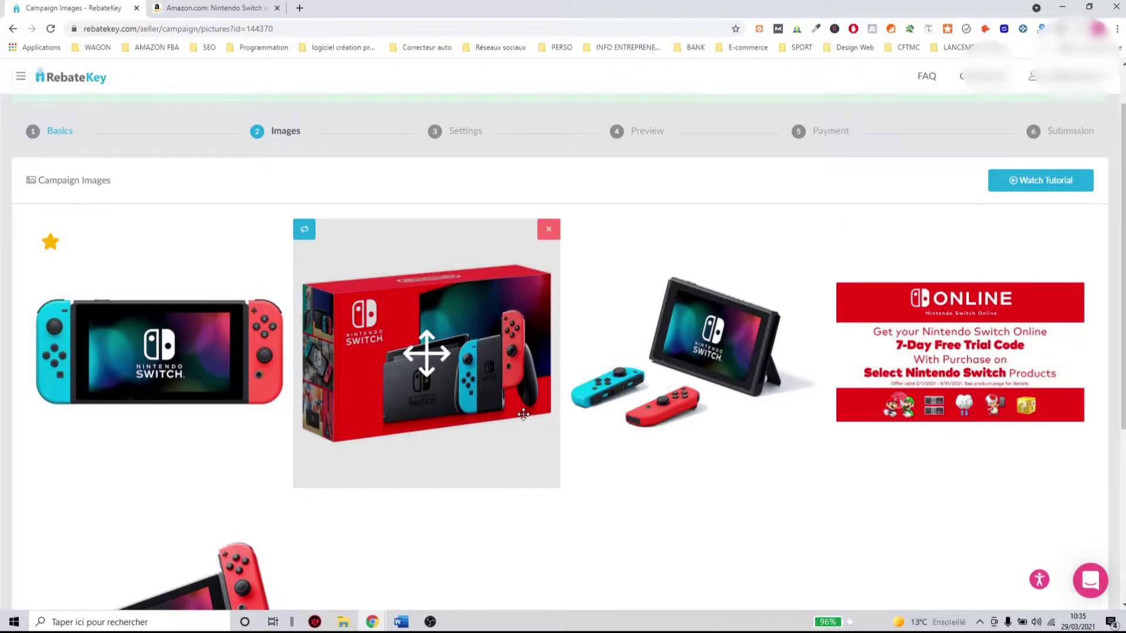
left_click_drag(653, 387, 152, 375)
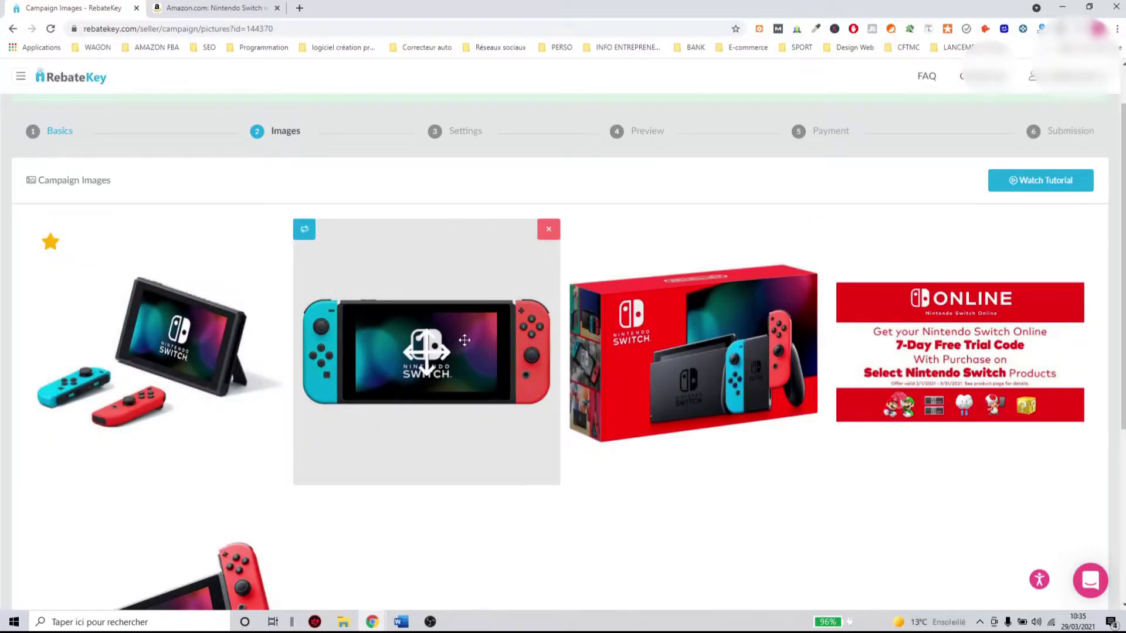
left_click_drag(628, 381, 112, 358)
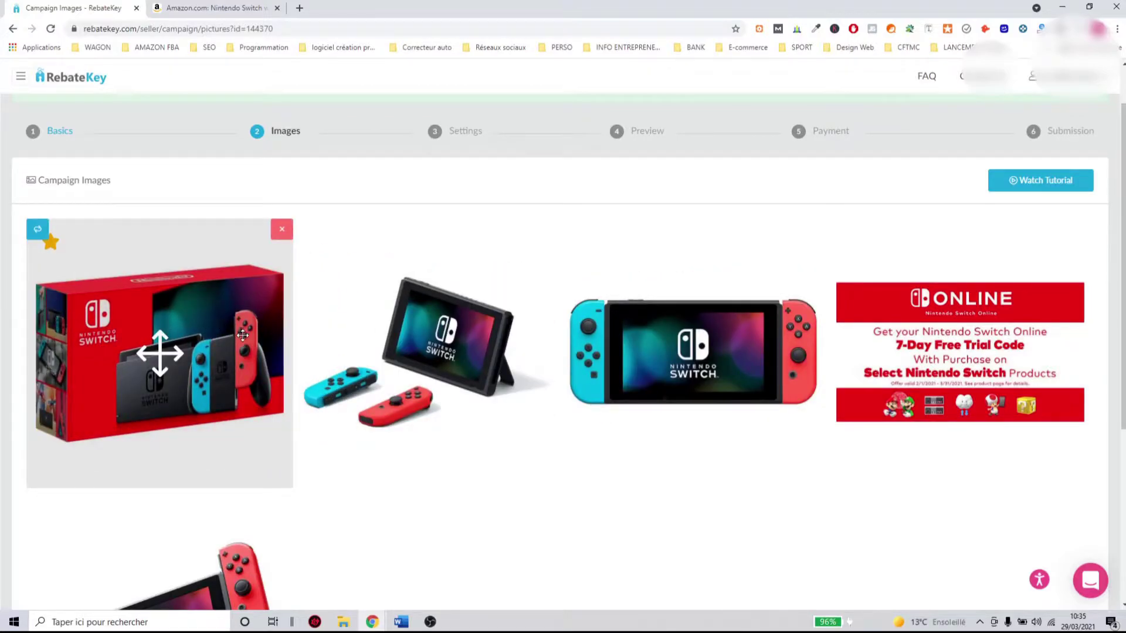
Accept the campaign images and continue to the campaign settings
scroll(470, 322, "down", 3)
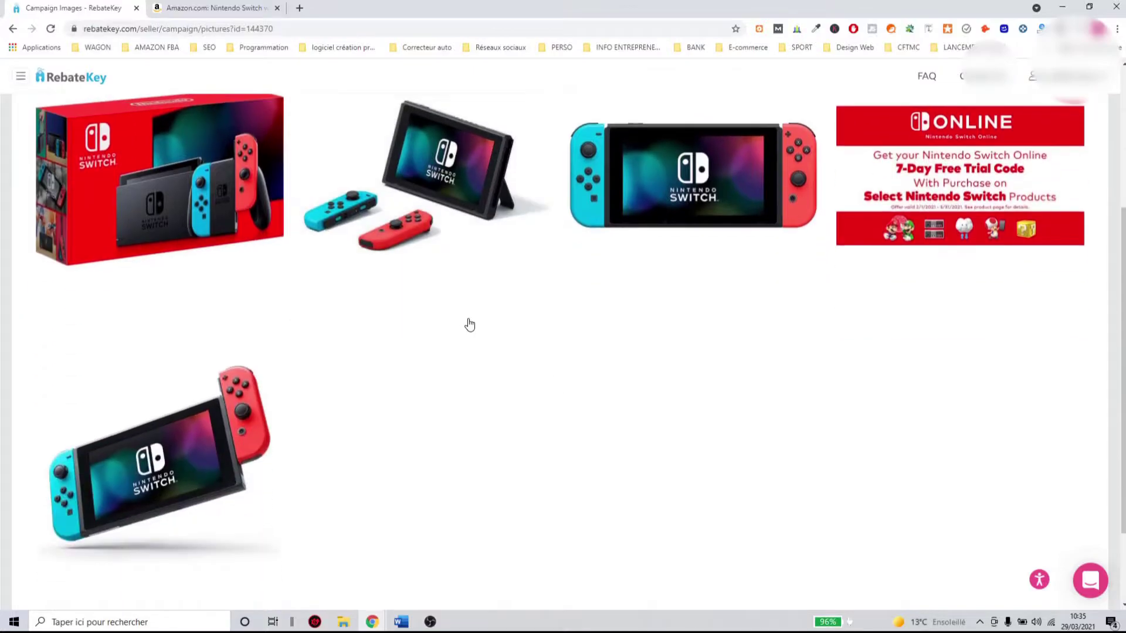
scroll(528, 328, "down", 2)
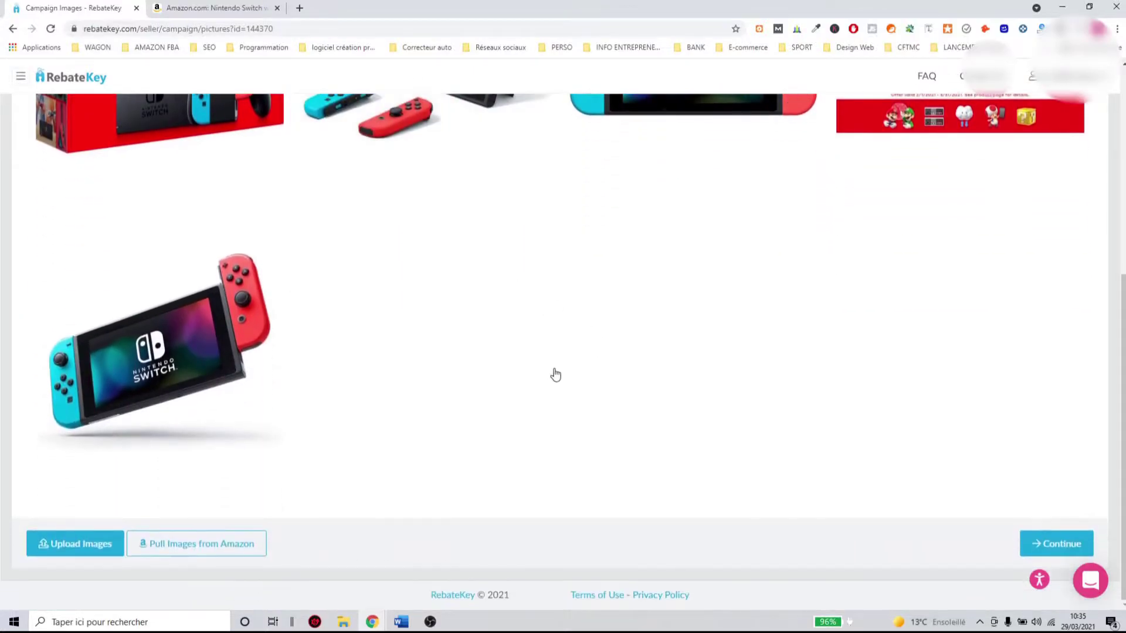
left_click(1041, 551)
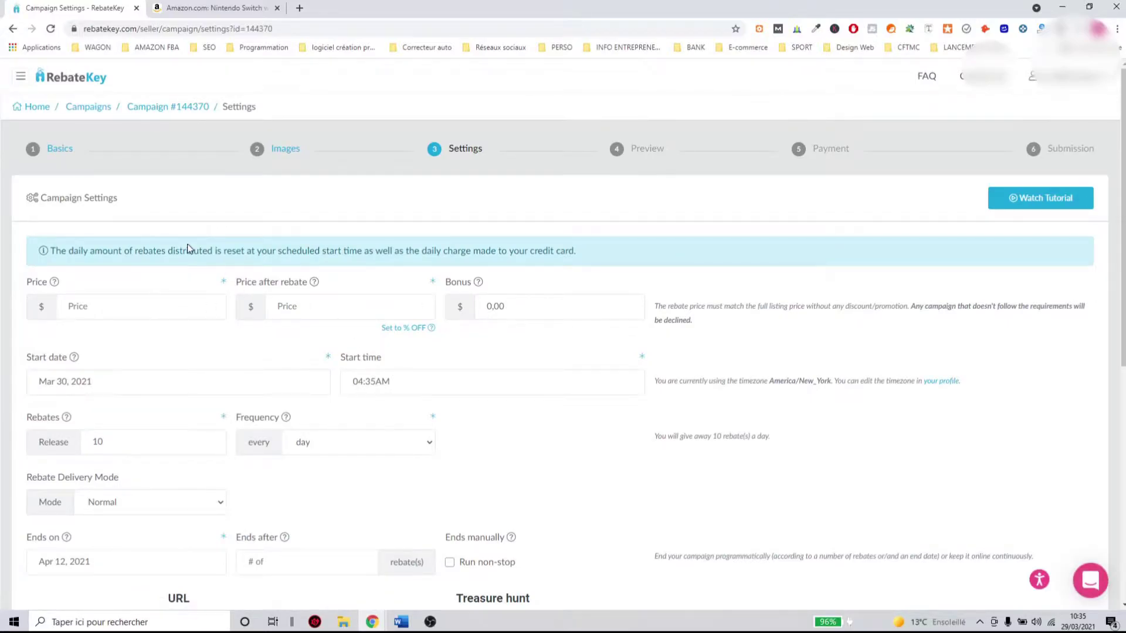
Copy the console's price from the Amazon listing and enter 344.45 as the campaign's full price
left_click(181, 316)
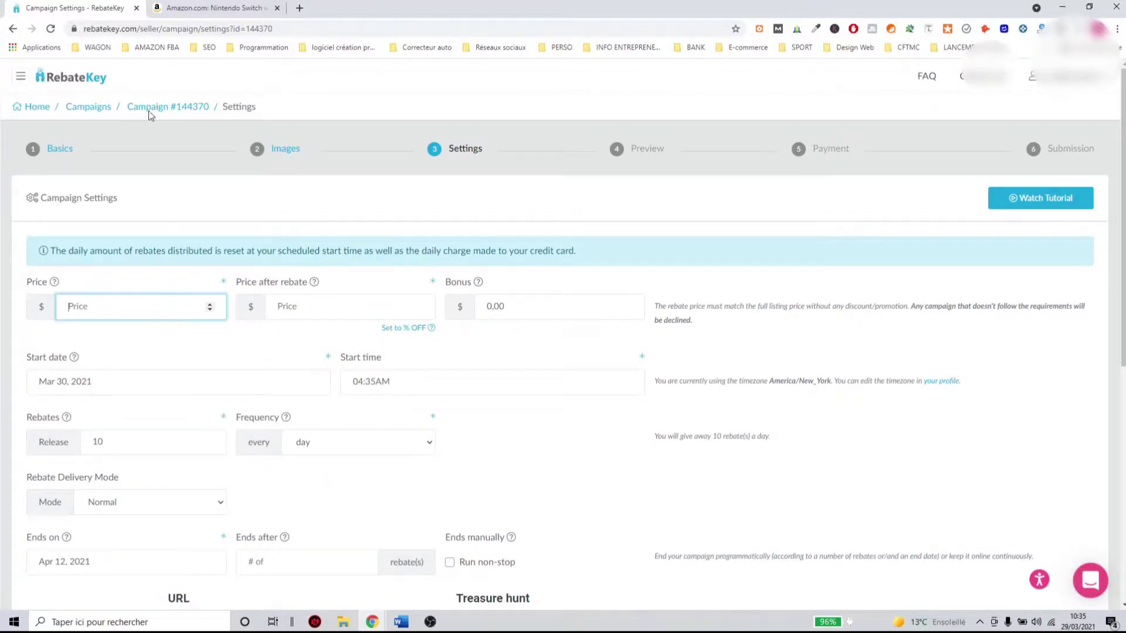
left_click(197, 6)
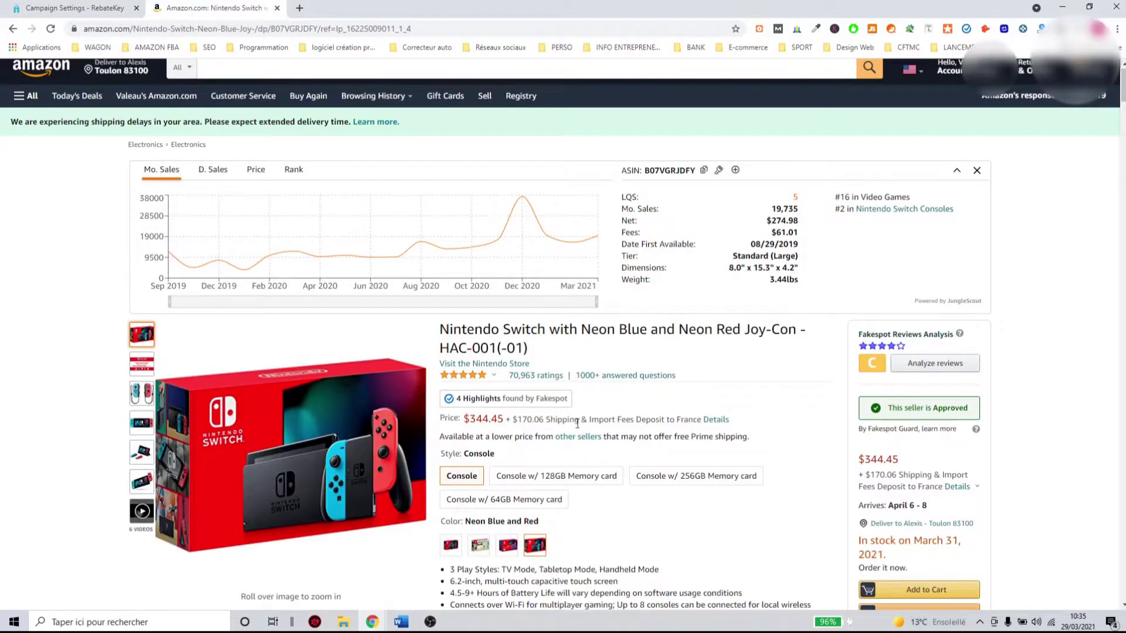
mouse_move(467, 420)
left_mouse_down()
mouse_move(511, 419)
mouse_move(469, 419)
left_mouse_up()
key("ctrl+c")
left_click(68, 8)
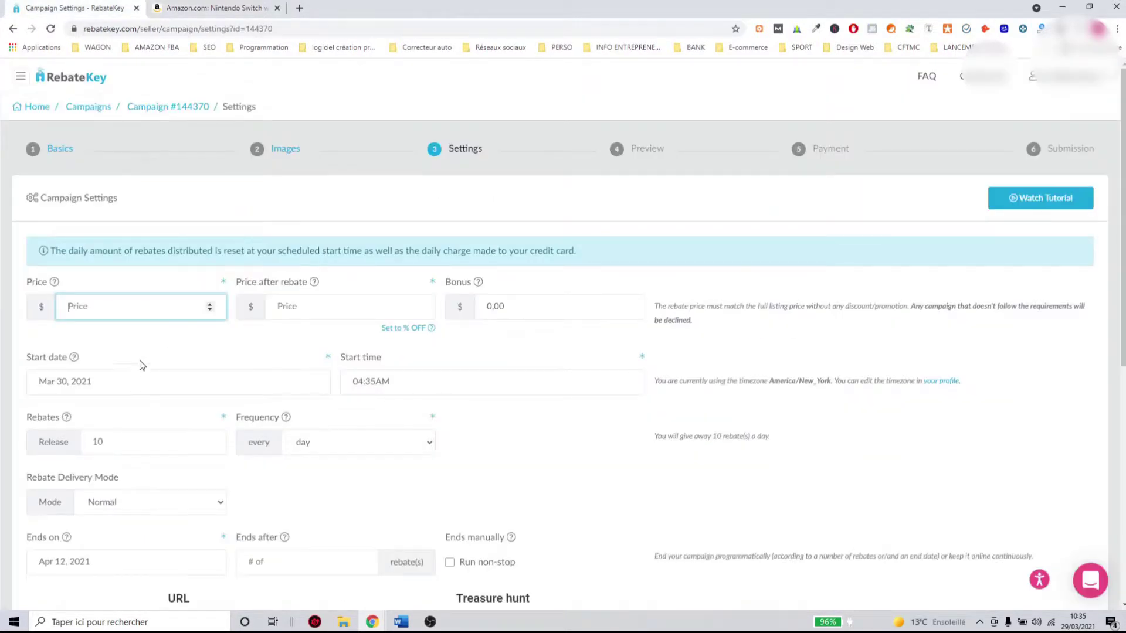
key("ctrl+v")
Set the price after rebate by choosing a 100% off discount
left_click(364, 306)
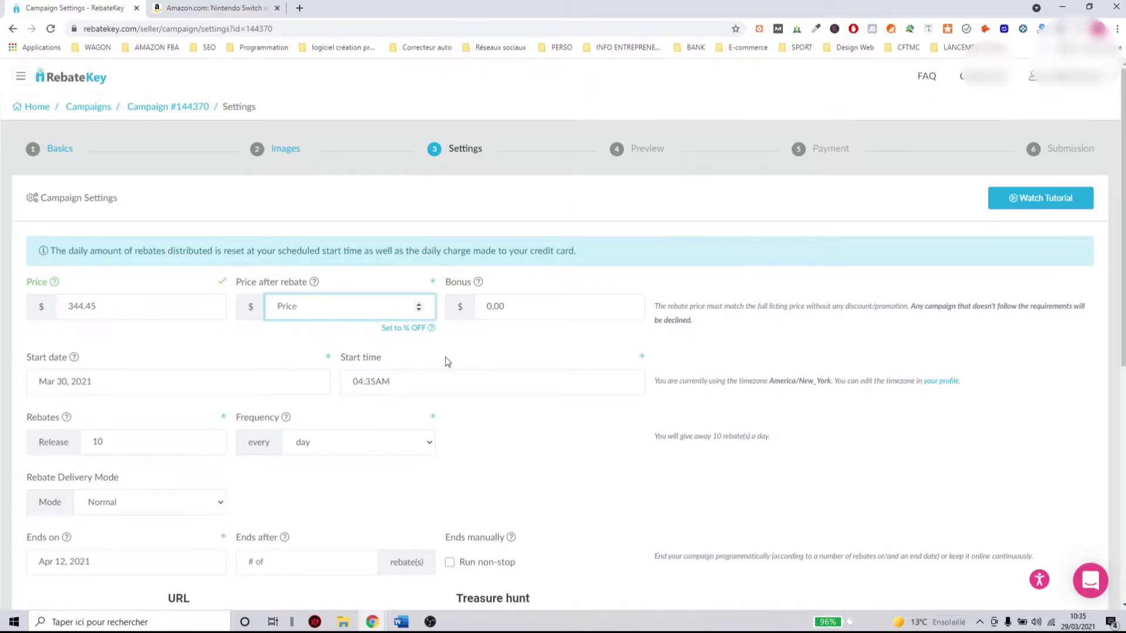
left_click(415, 329)
left_click(410, 381)
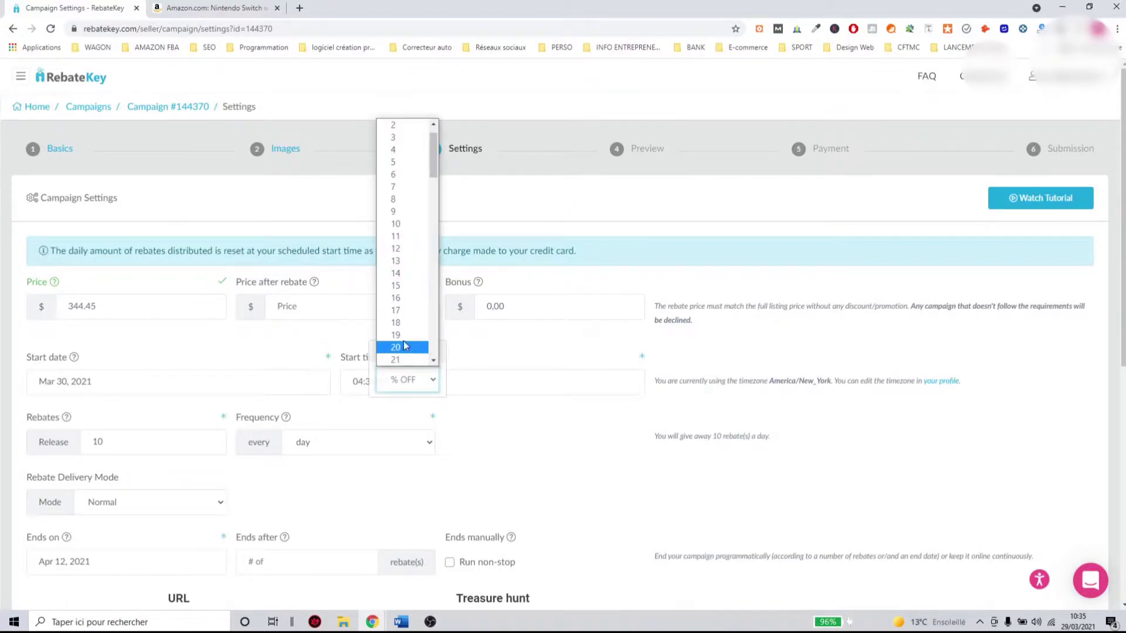
left_click_drag(431, 182, 434, 352)
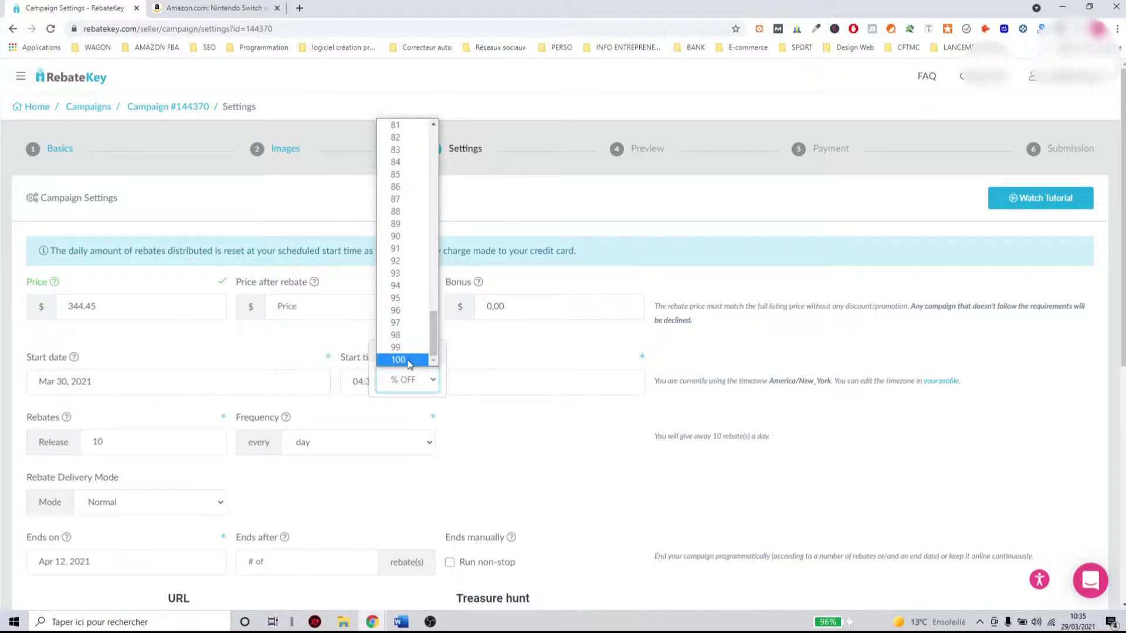
left_click(408, 360)
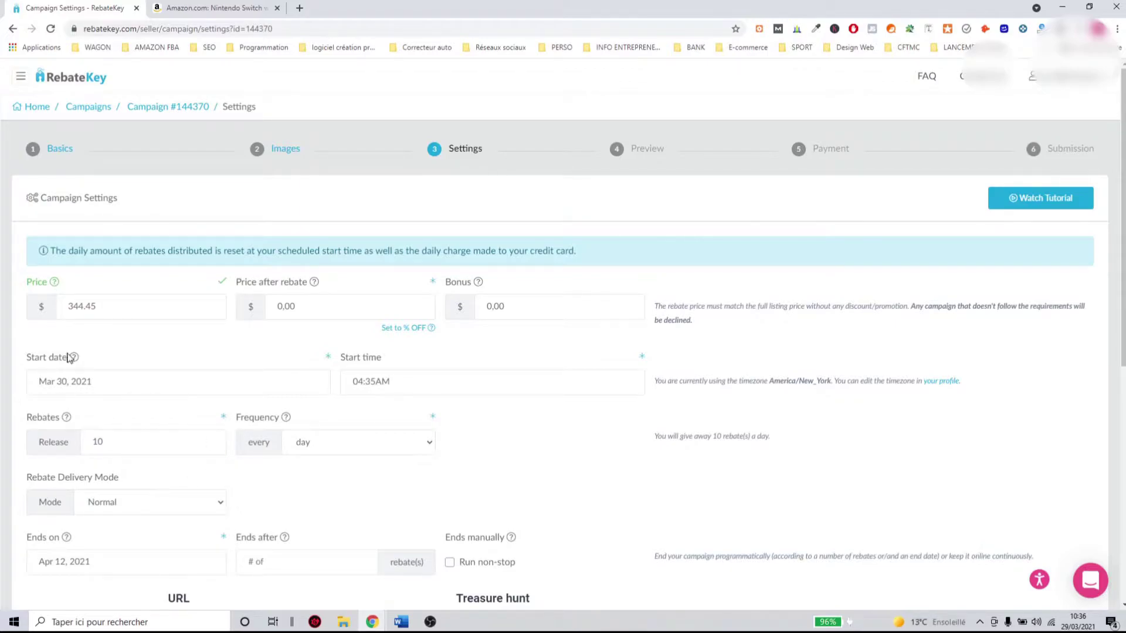
Check the campaign's start time options and set the release to 5 rebates per day
left_click(381, 382)
left_click(503, 450)
scroll(164, 469, "down", 2)
left_click(72, 328)
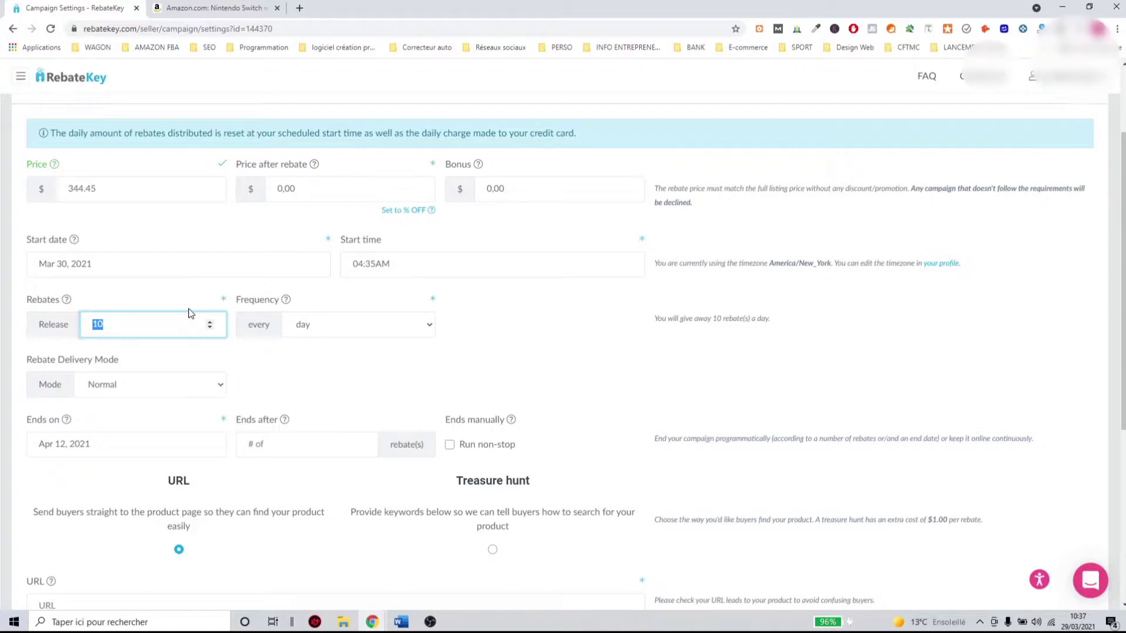
type("5")
left_click(269, 375)
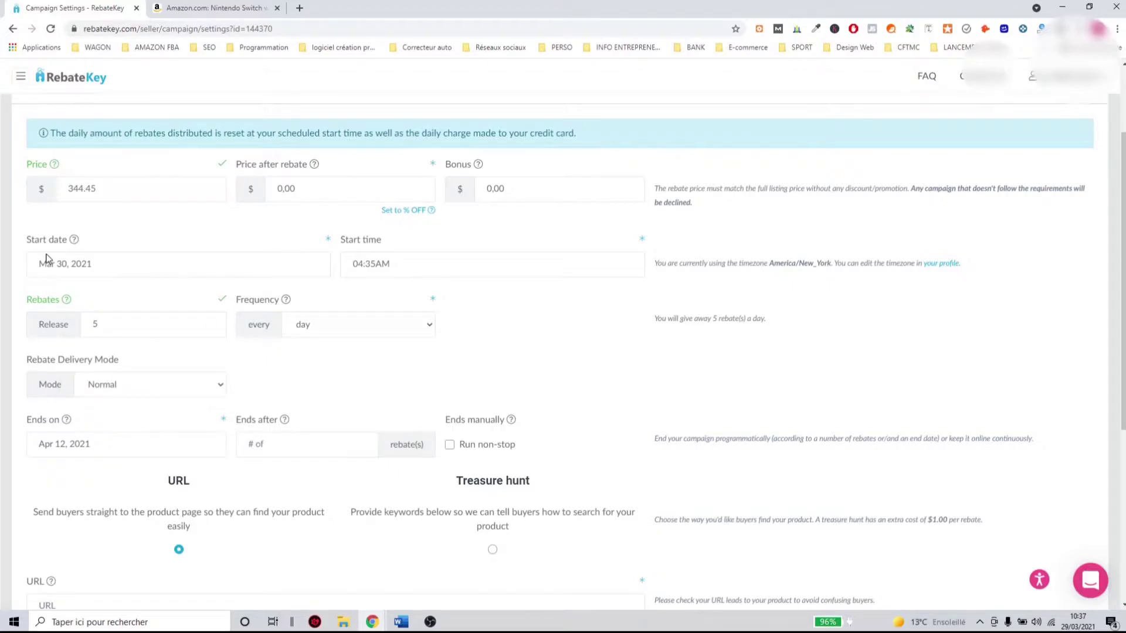
Set the campaign to end after 25 rebates and its end date to Apr 30, 2021
scroll(112, 340, "down", 2)
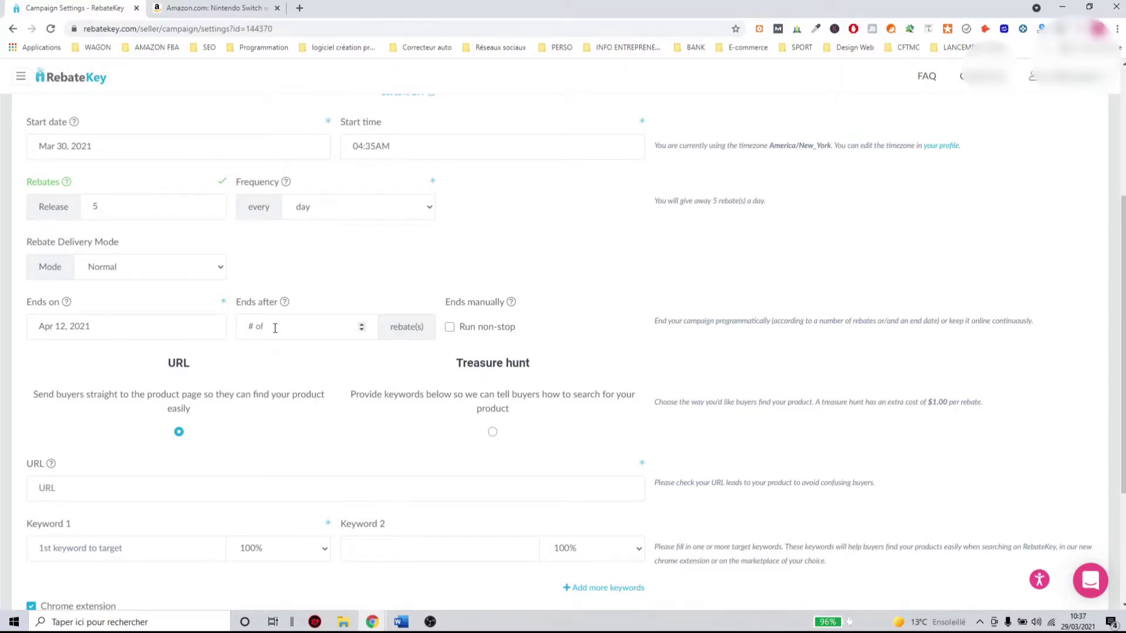
left_click(295, 332)
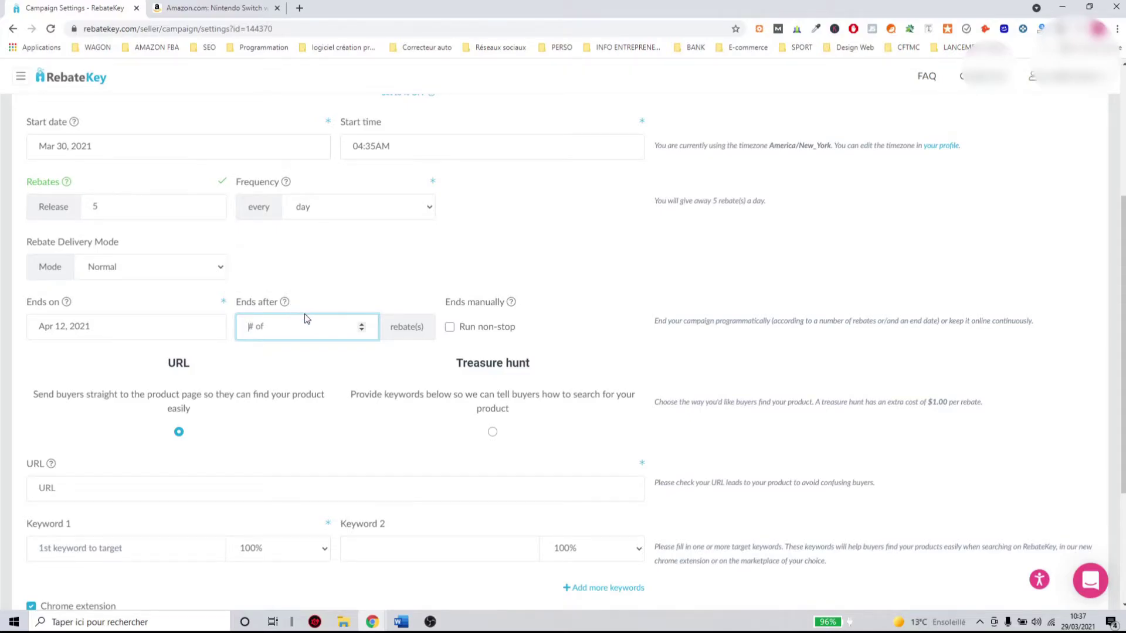
type("25")
left_click(308, 259)
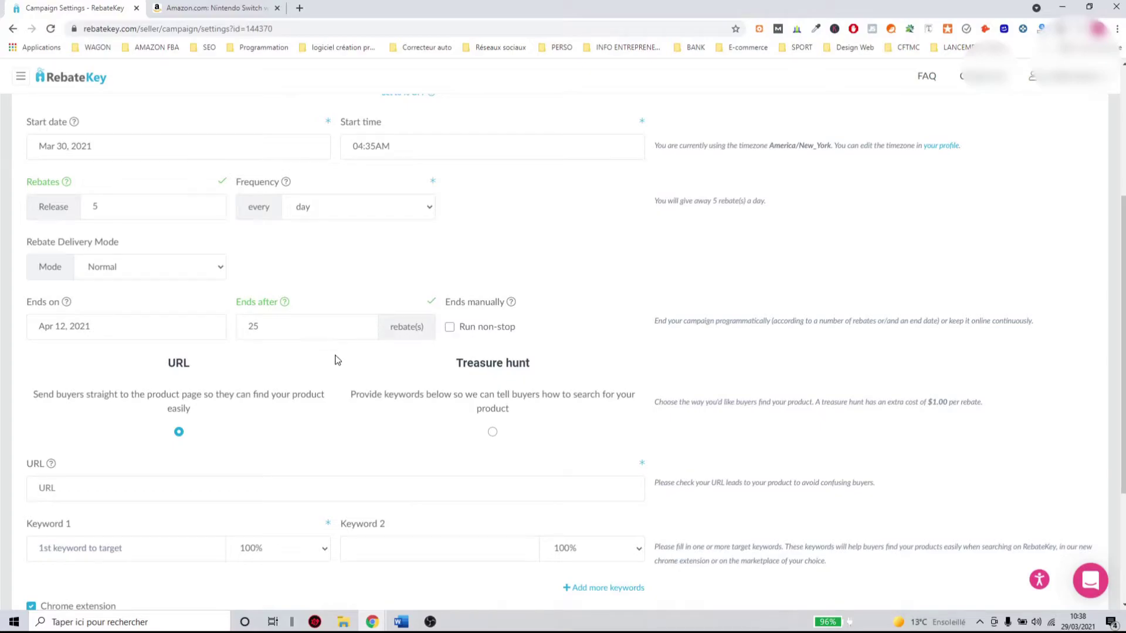
left_click(180, 334)
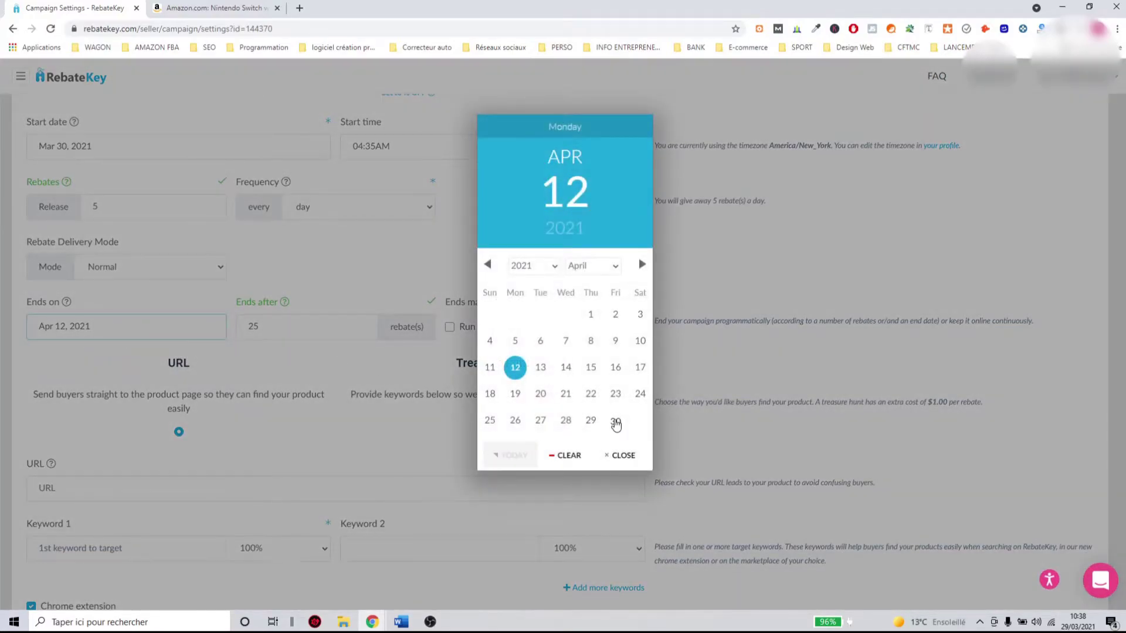
left_click(616, 421)
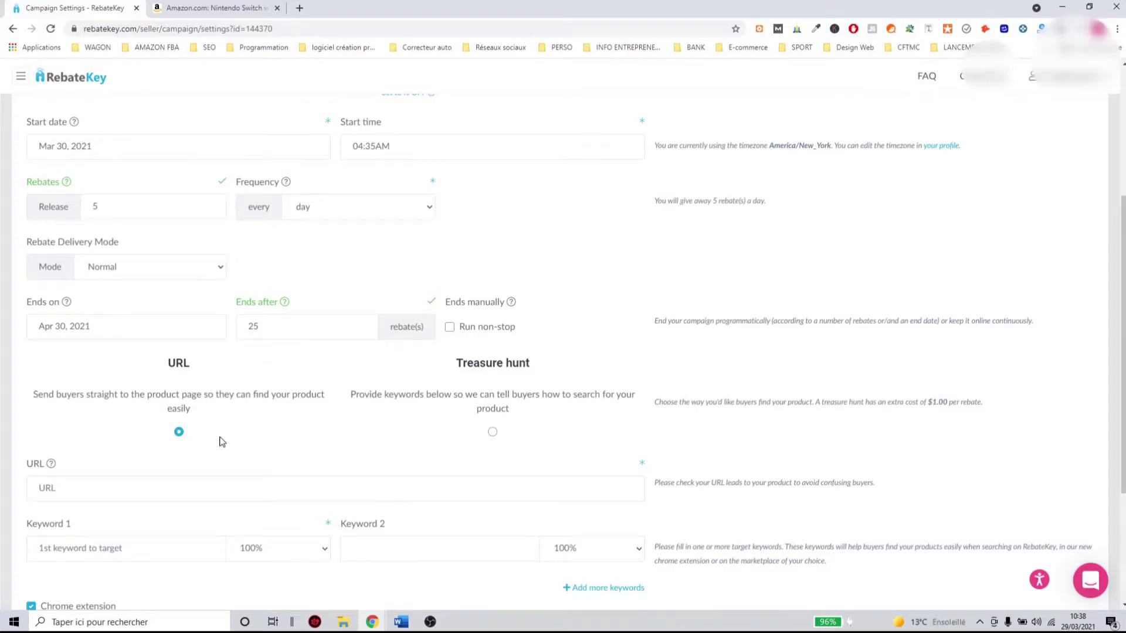
Copy the Nintendo Switch listing's web address from Amazon and paste it as the campaign's product URL
scroll(255, 433, "down", 1)
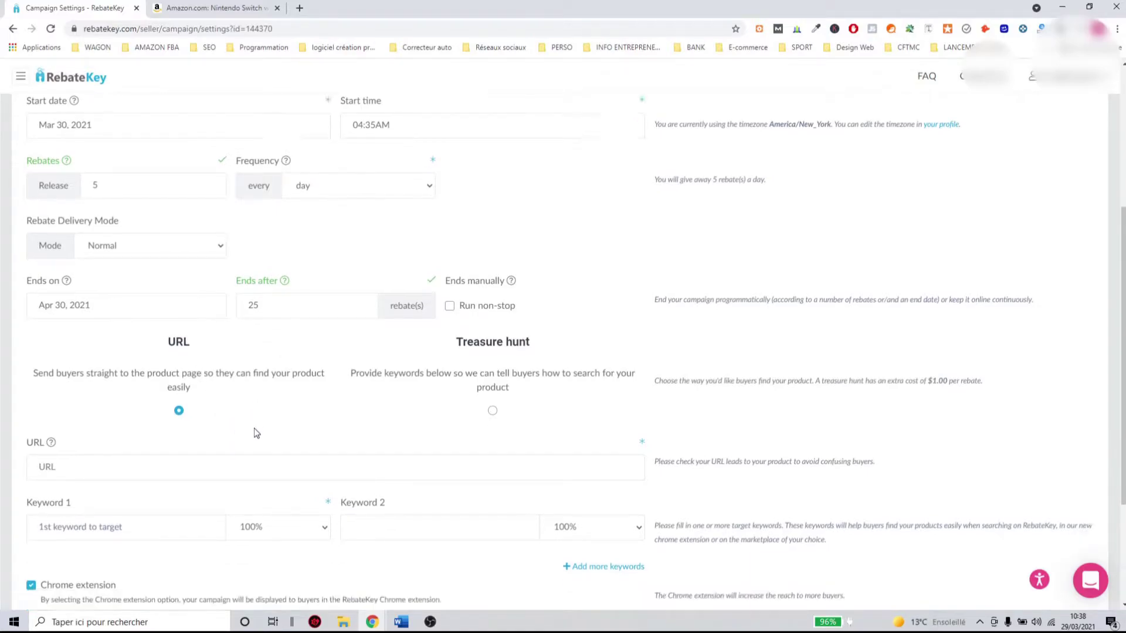
left_click(179, 427)
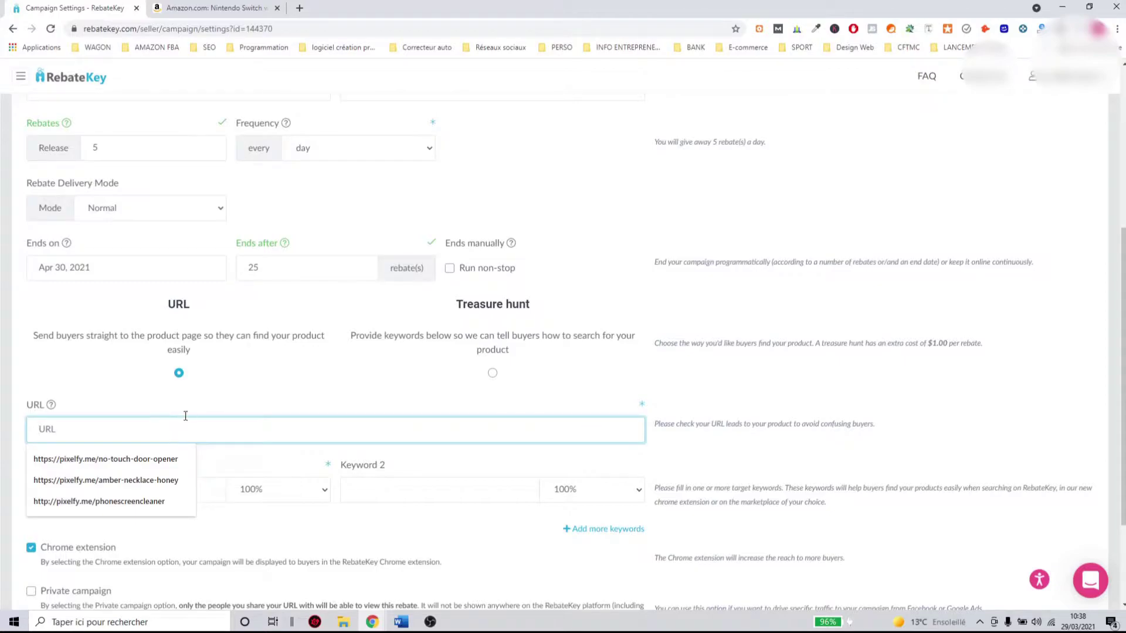
left_click(198, 403)
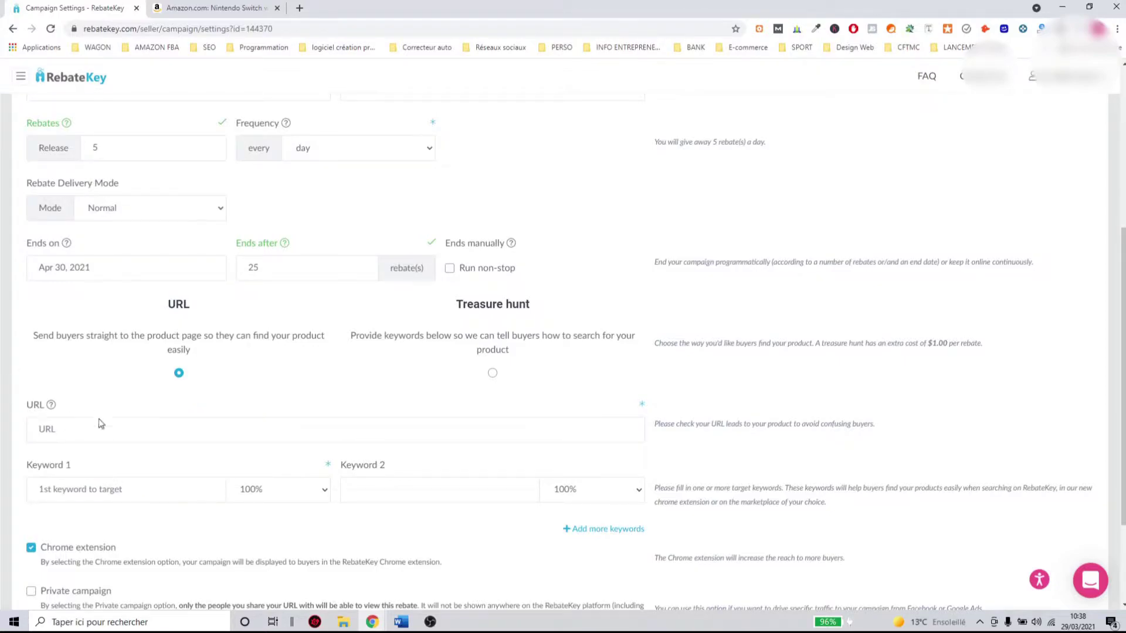
left_click(235, 8)
left_click(273, 28)
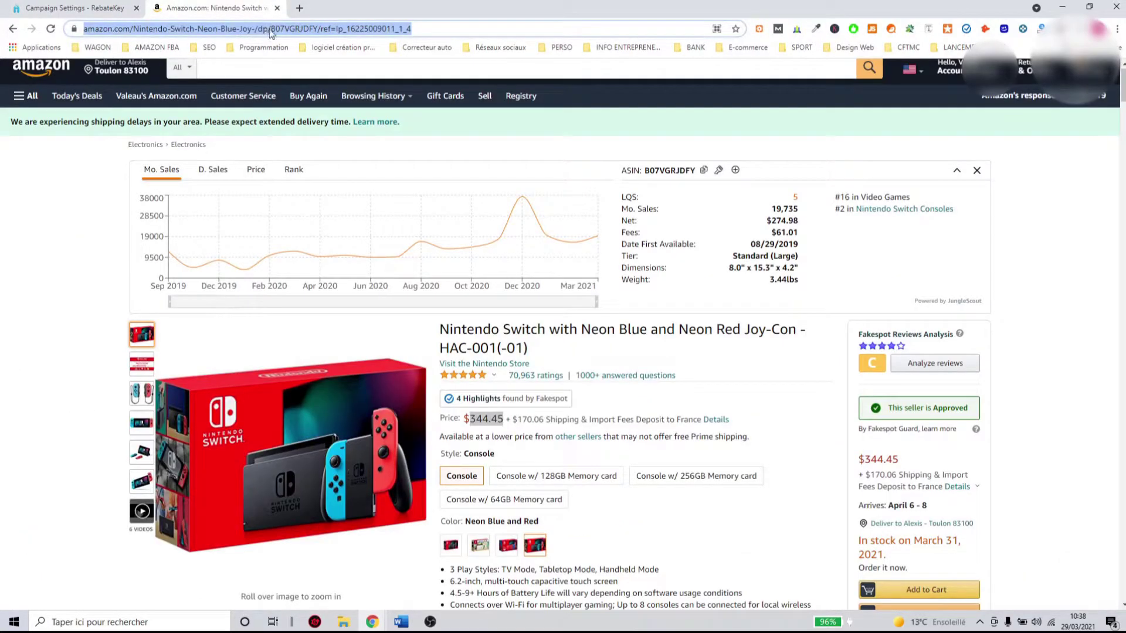
left_click(120, 7)
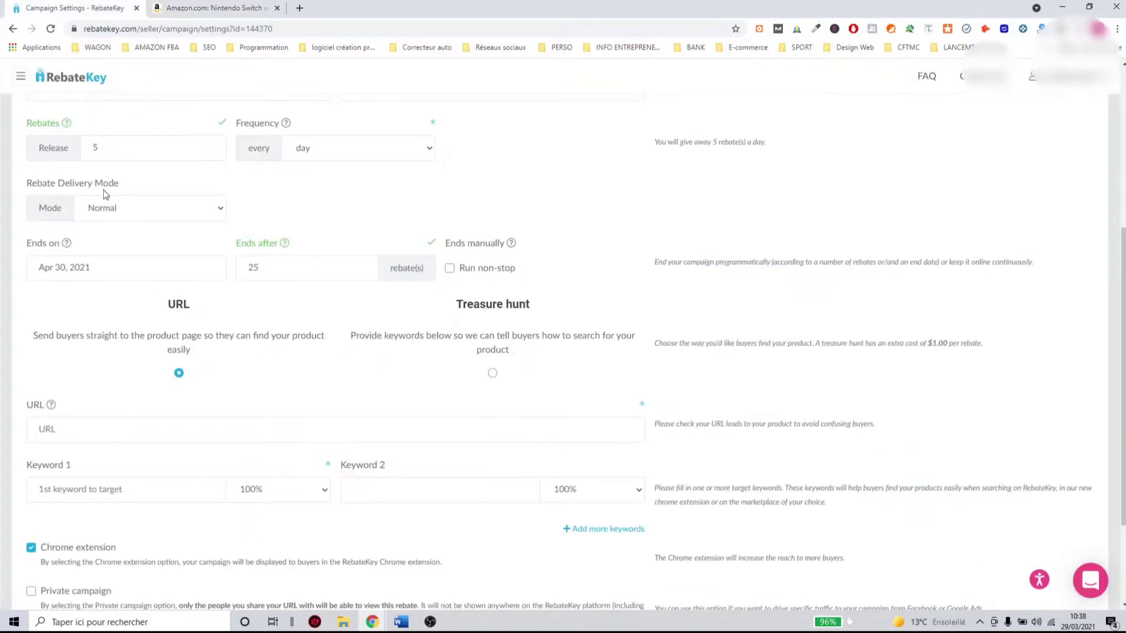
left_click(117, 430)
key("ctrl+v")
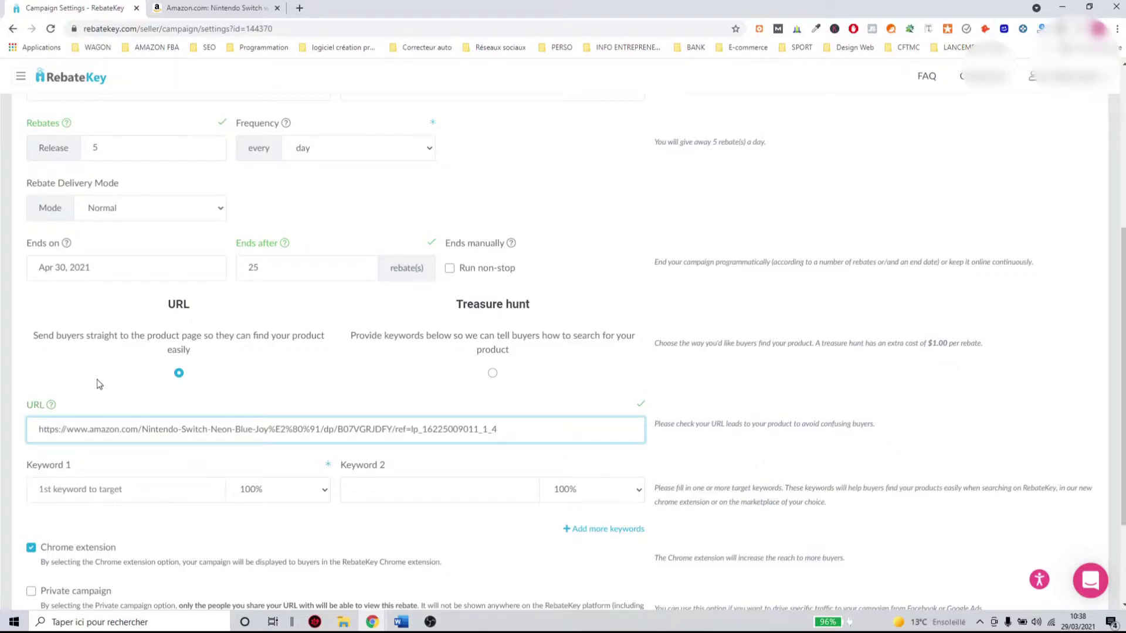
left_click(87, 386)
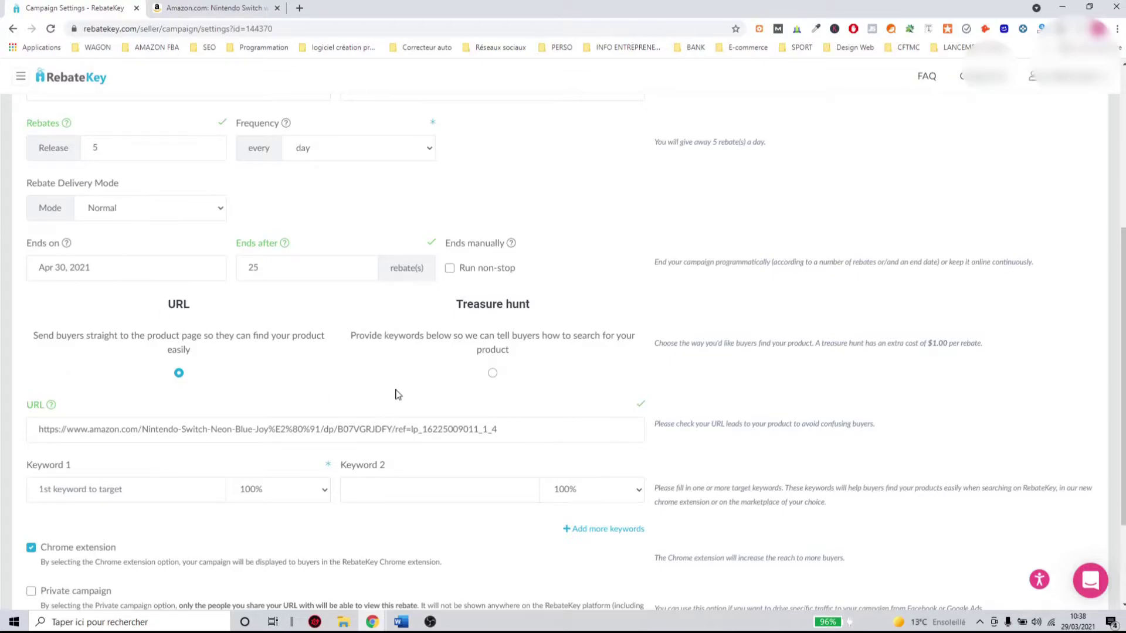
Search Amazon for "nintendo switch" and examine the search term and where the product ranks in the results
left_click(212, 7)
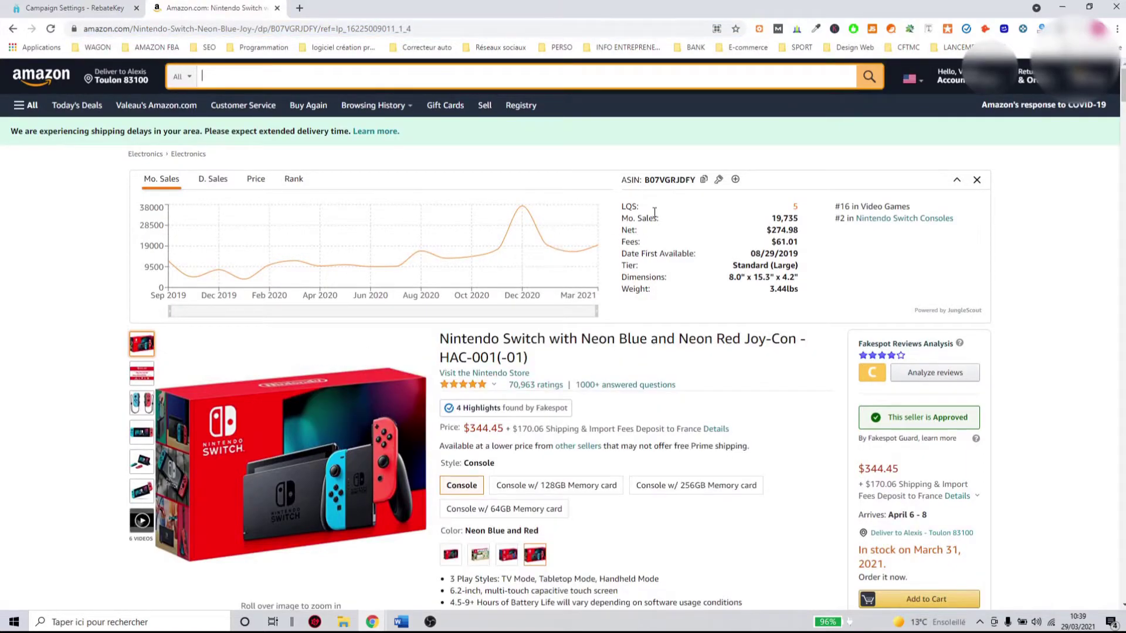
type("ri")
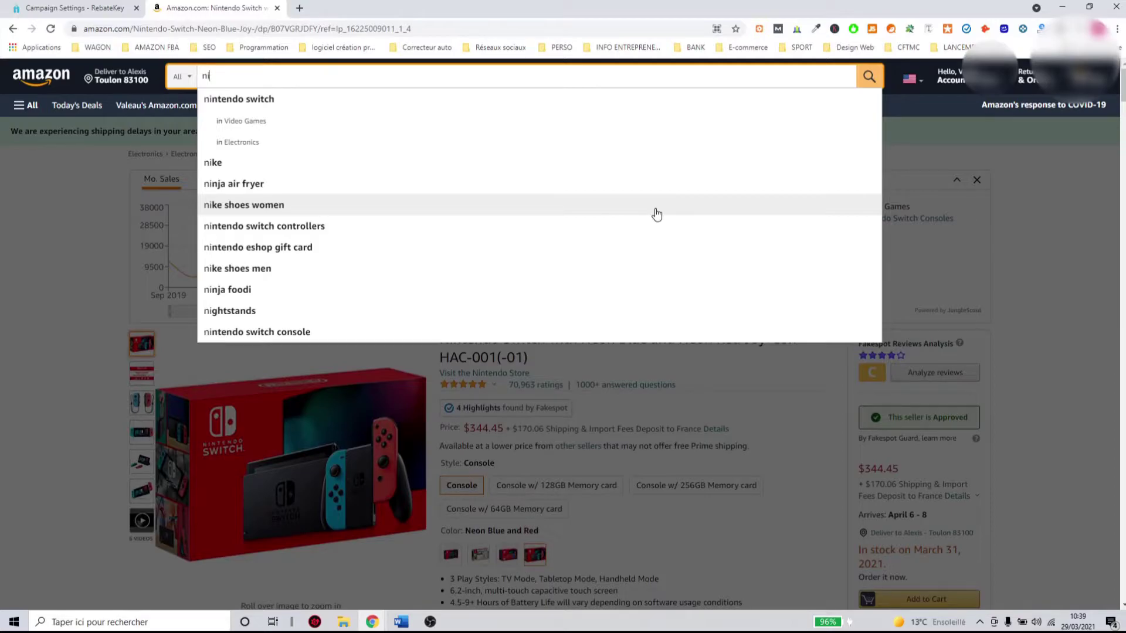
left_click(375, 105)
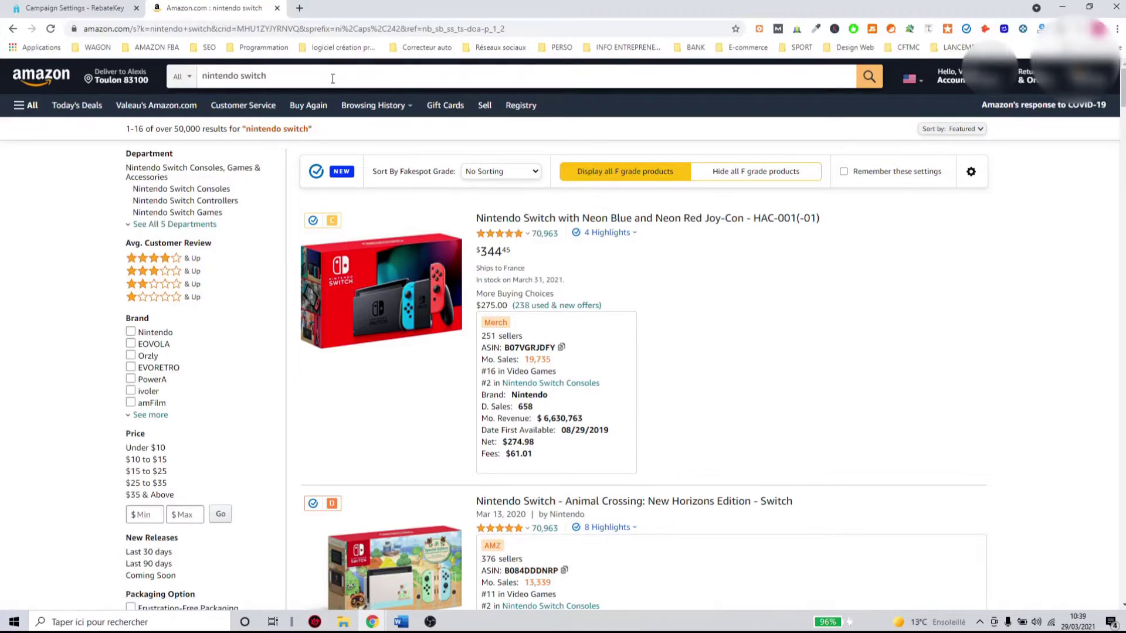
left_click_drag(333, 78, 164, 84)
left_click(85, 217)
left_click_drag(279, 76, 200, 76)
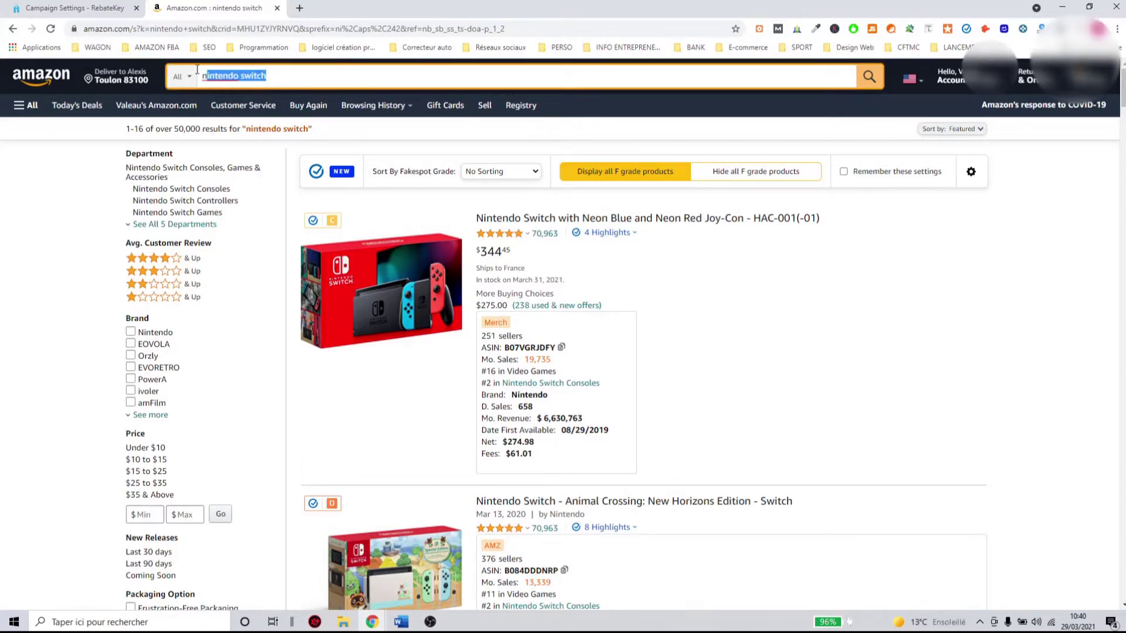
left_click(9, 188)
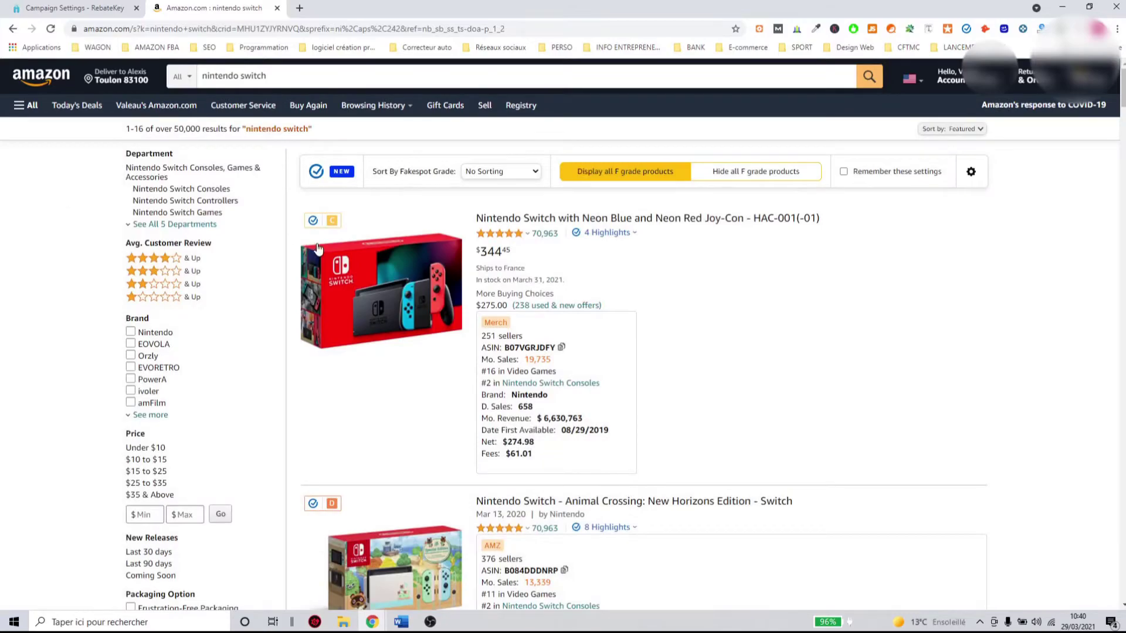
mouse_move(315, 258)
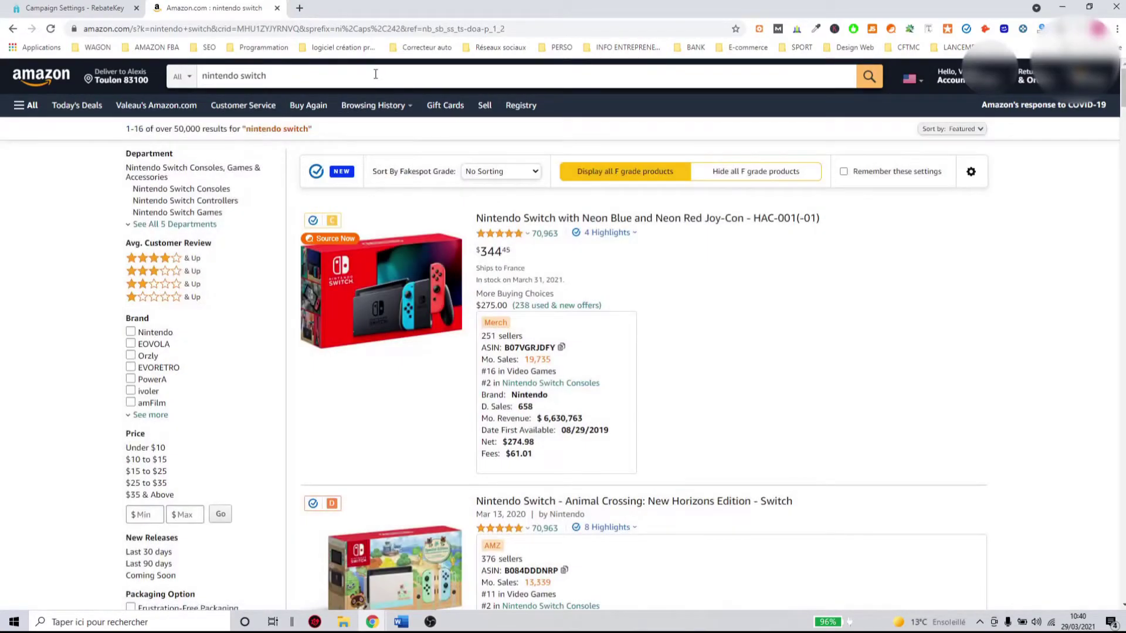
left_click(375, 73)
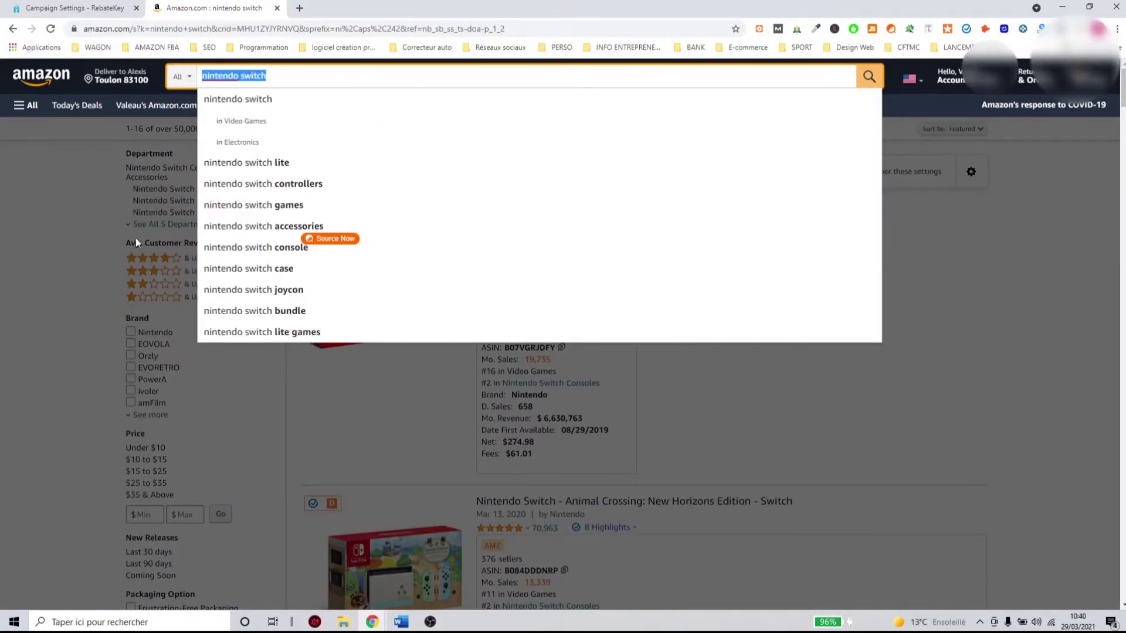
left_click(20, 335)
Return to the RebateKey campaign settings and choose "nintendo switch" from the suggested keywords as Keyword 1
left_click(74, 7)
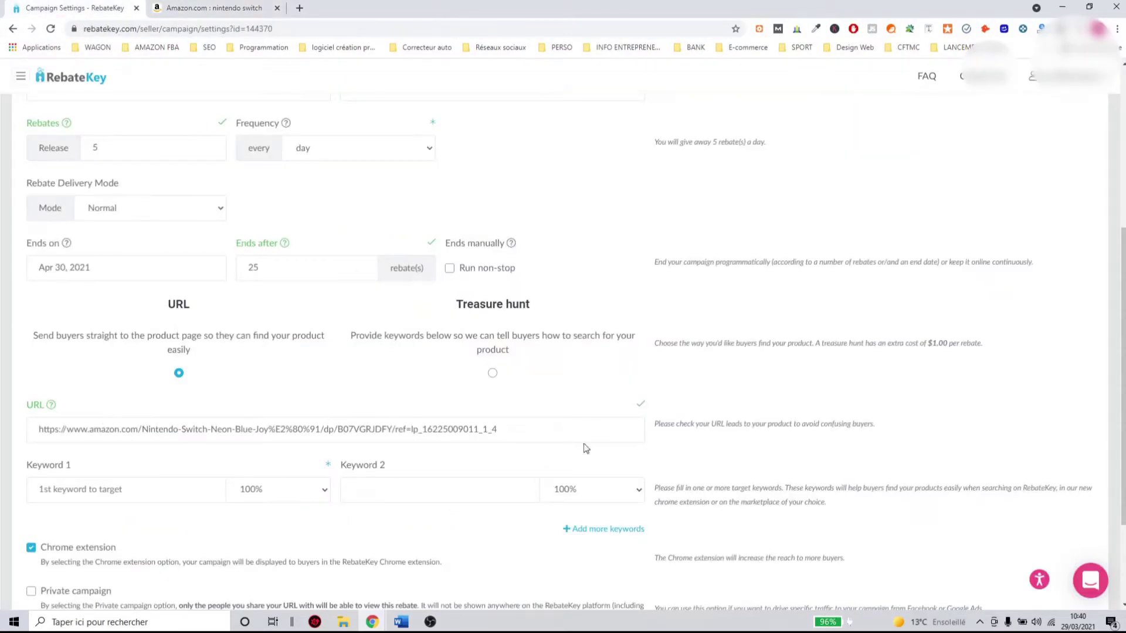
scroll(504, 445, "down", 1)
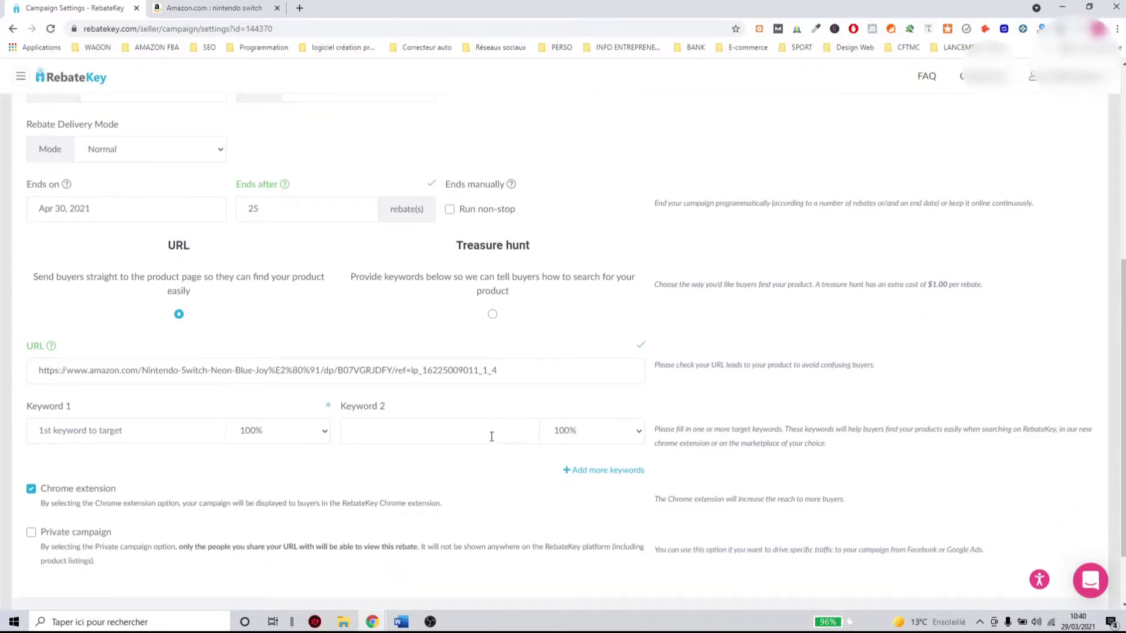
left_click(164, 436)
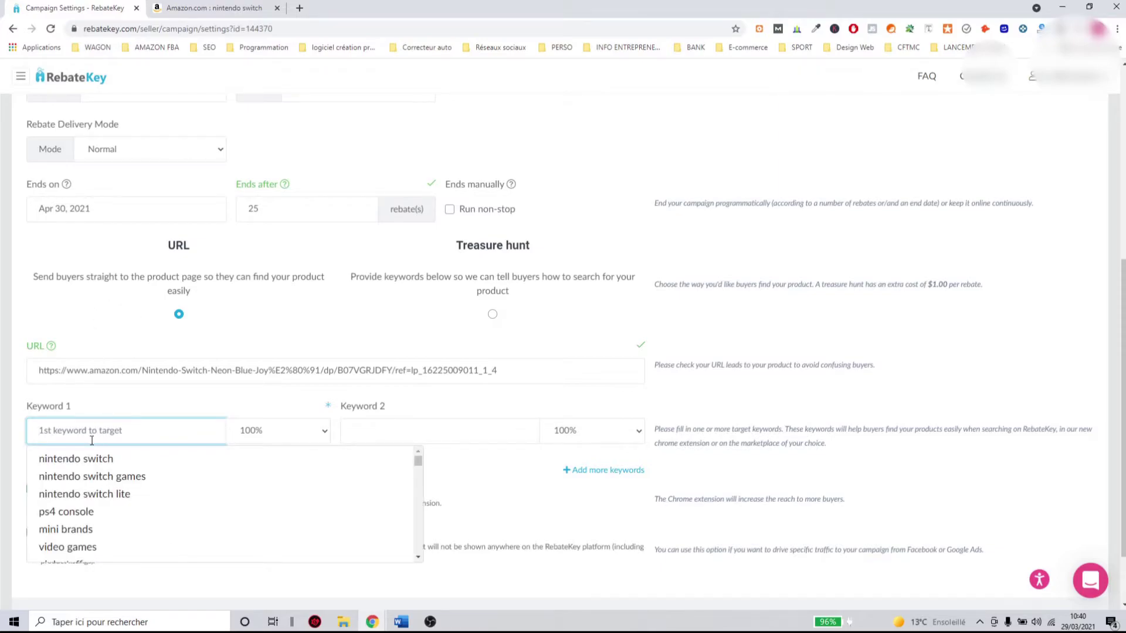
scroll(70, 478, "down", 5)
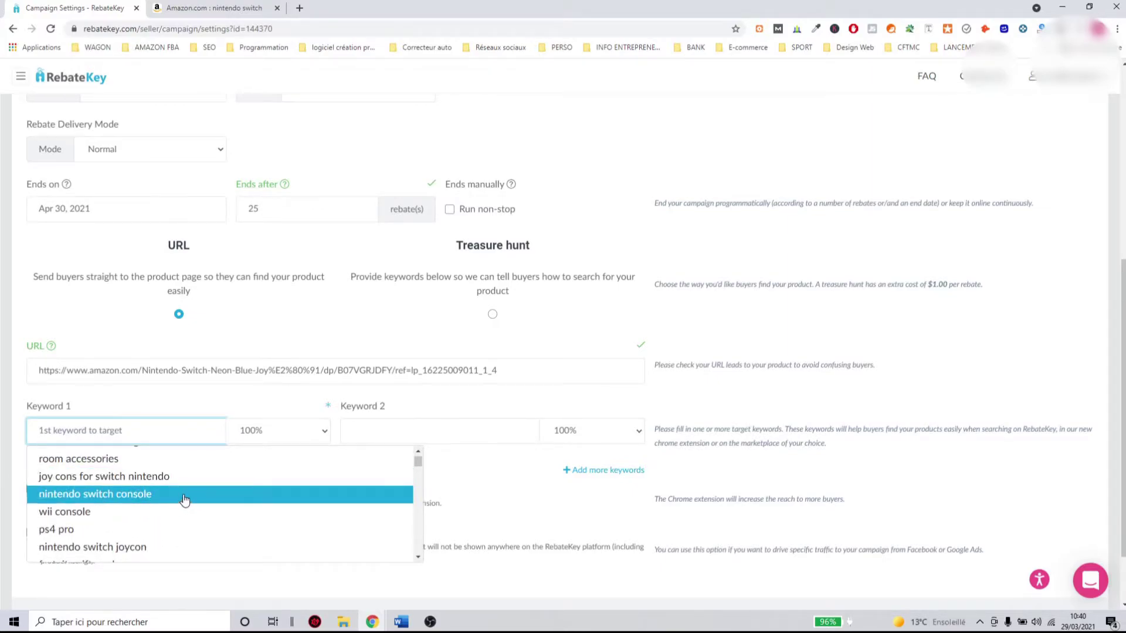
scroll(182, 505, "down", 2)
scroll(176, 511, "down", 4)
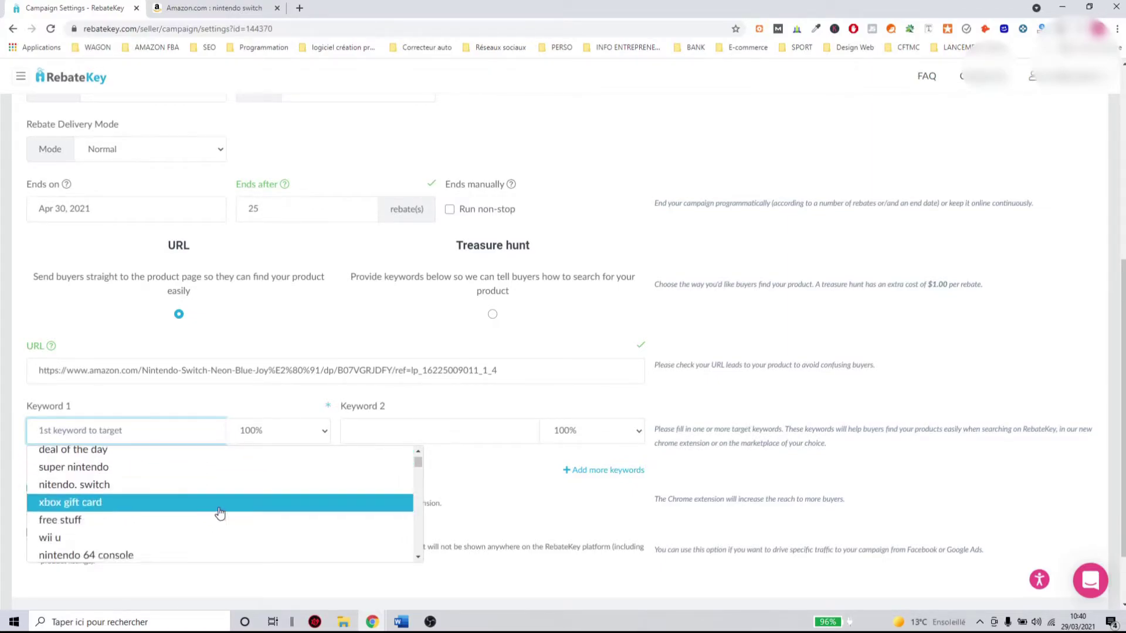
scroll(176, 519, "up", 3)
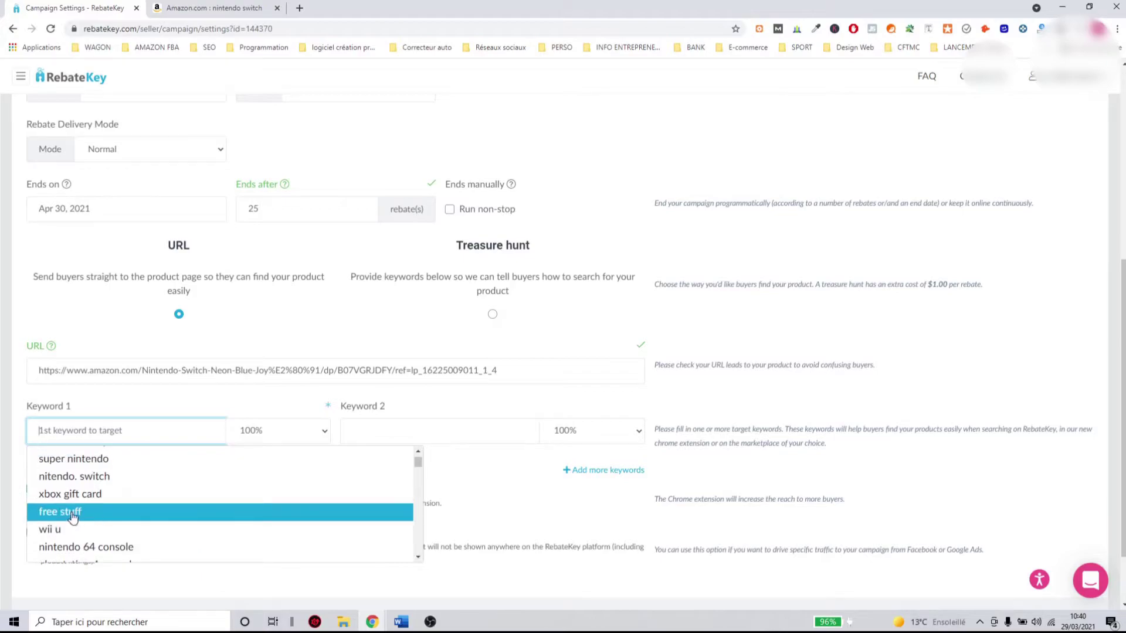
scroll(106, 516, "up", 2)
scroll(111, 516, "up", 5)
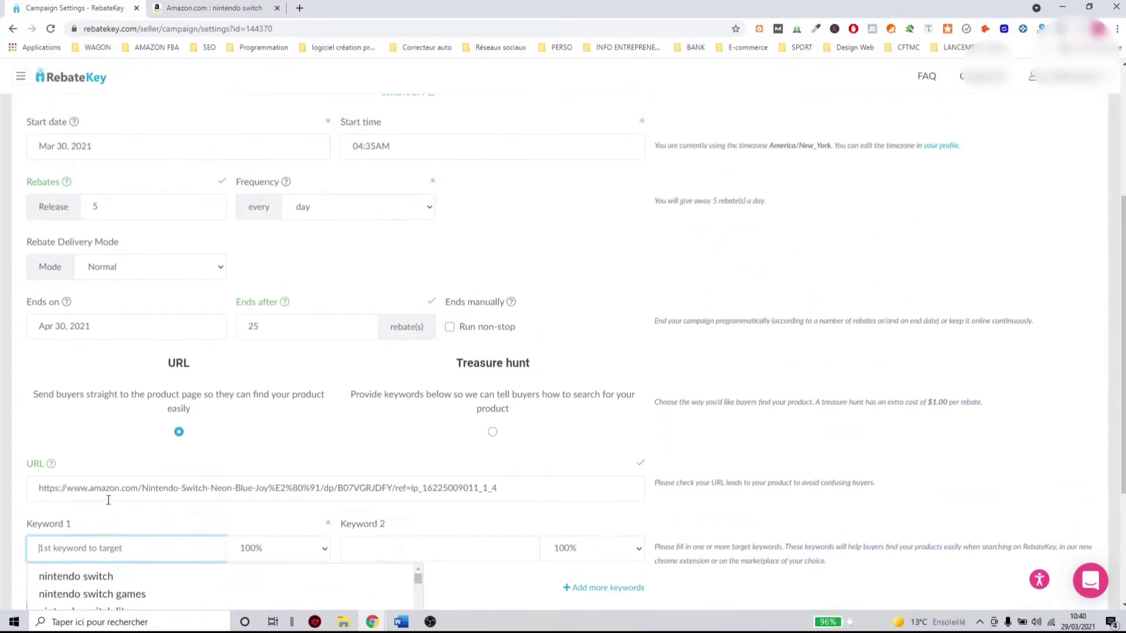
left_click(94, 576)
Save the campaign settings and continue to the campaign preview
scroll(266, 481, "down", 2)
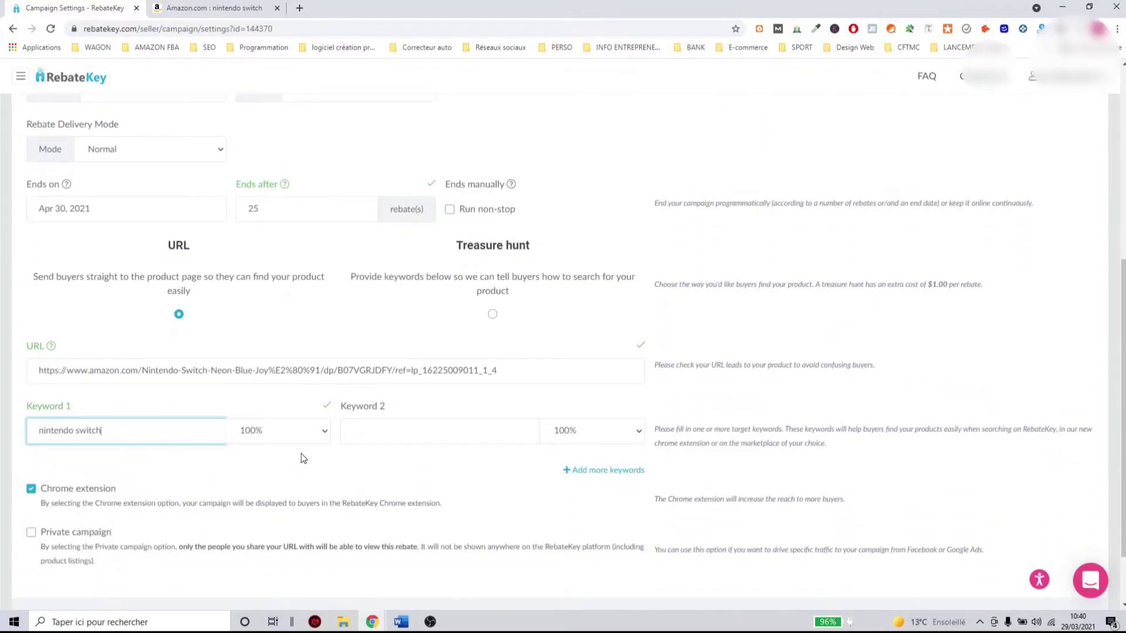
scroll(300, 454, "down", 1)
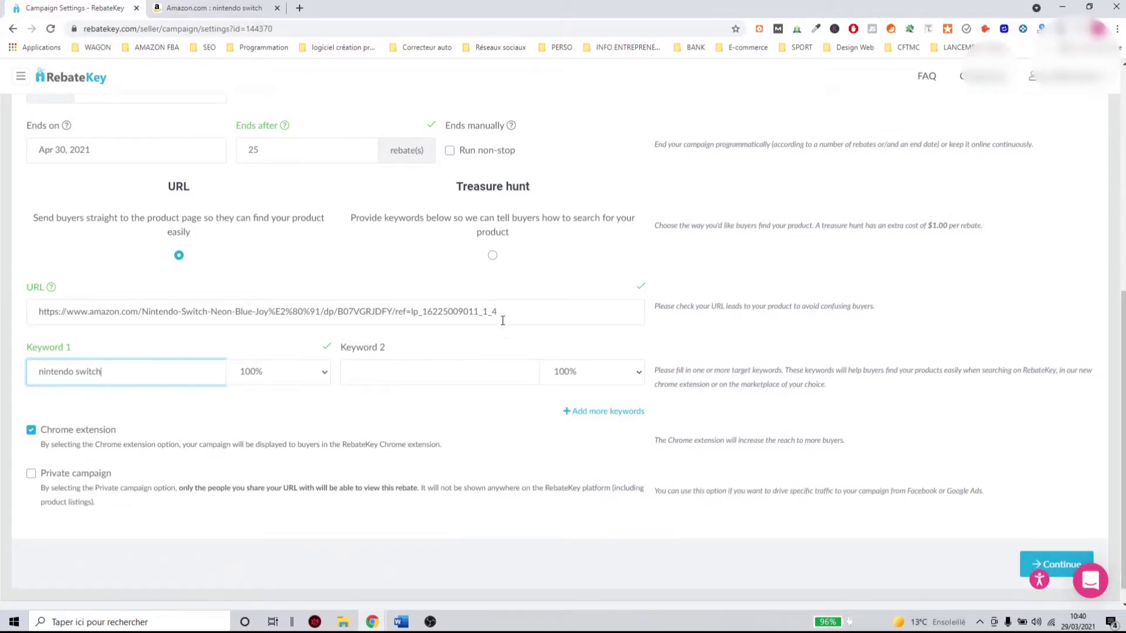
scroll(539, 286, "down", 1)
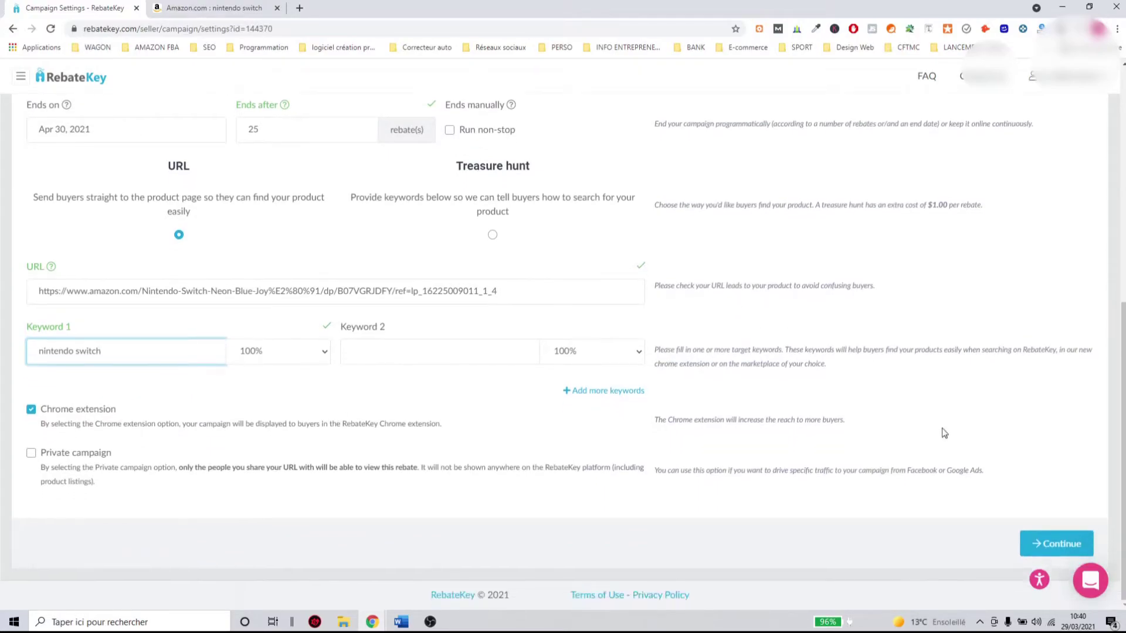
left_click(1041, 545)
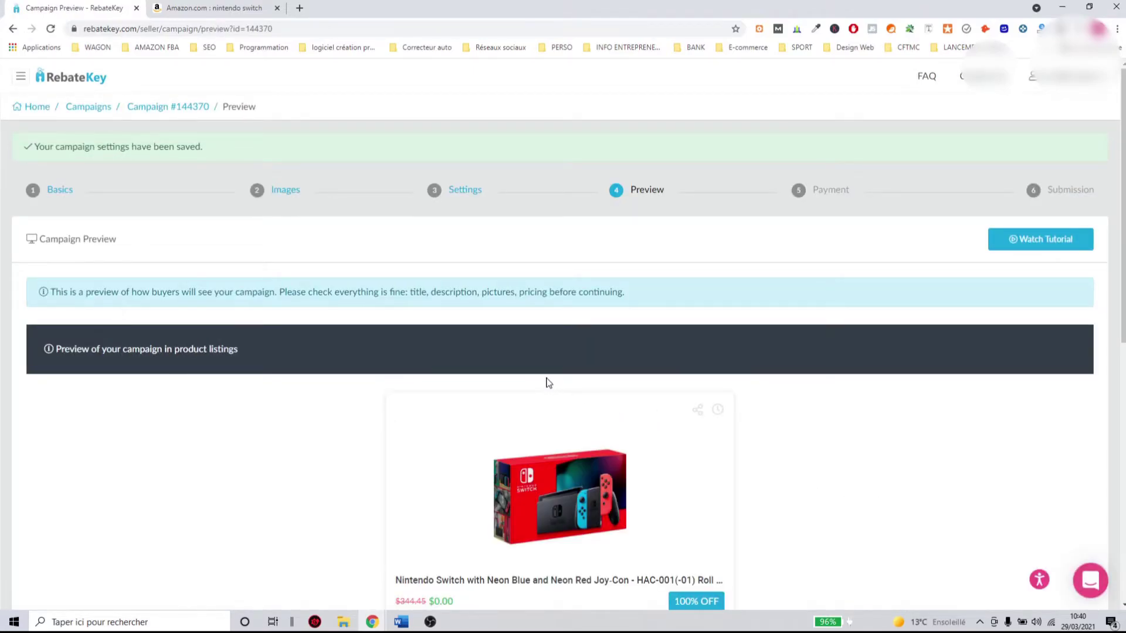
Review the campaign's product listing preview and go through the product images in the buyer's modal window preview
scroll(548, 383, "down", 4)
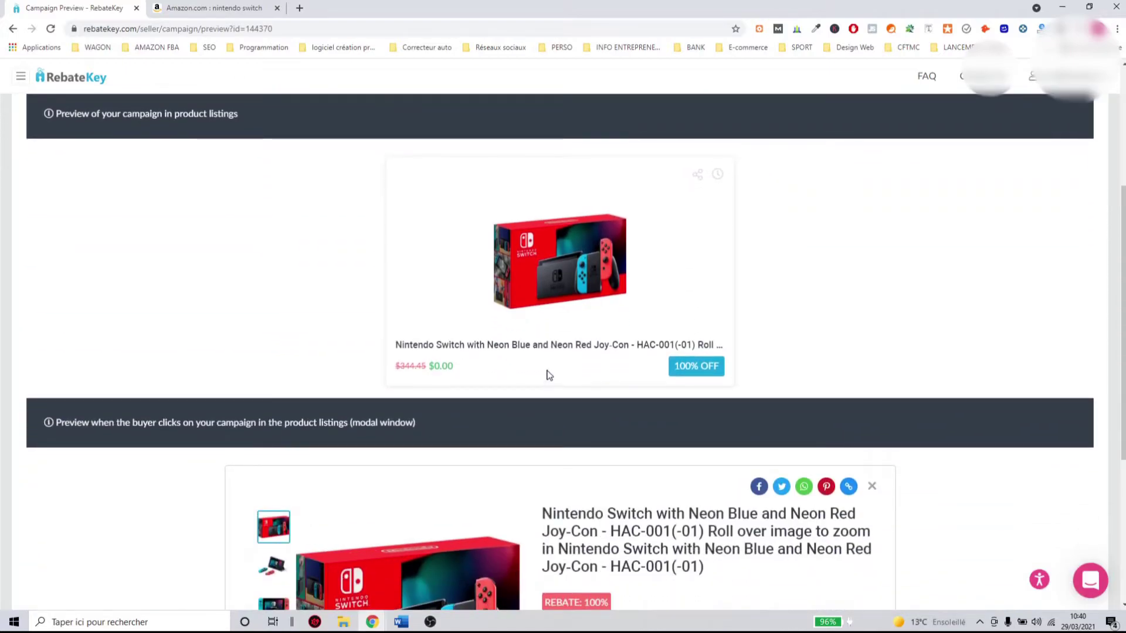
scroll(485, 367, "up", 3)
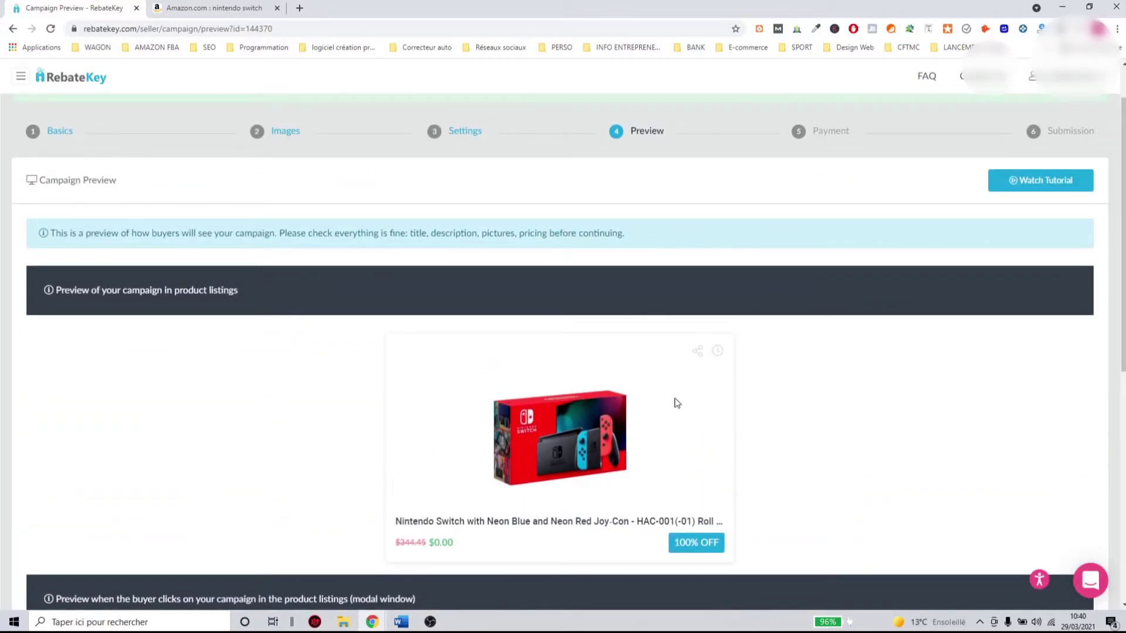
scroll(407, 382, "down", 1)
scroll(395, 450, "down", 7)
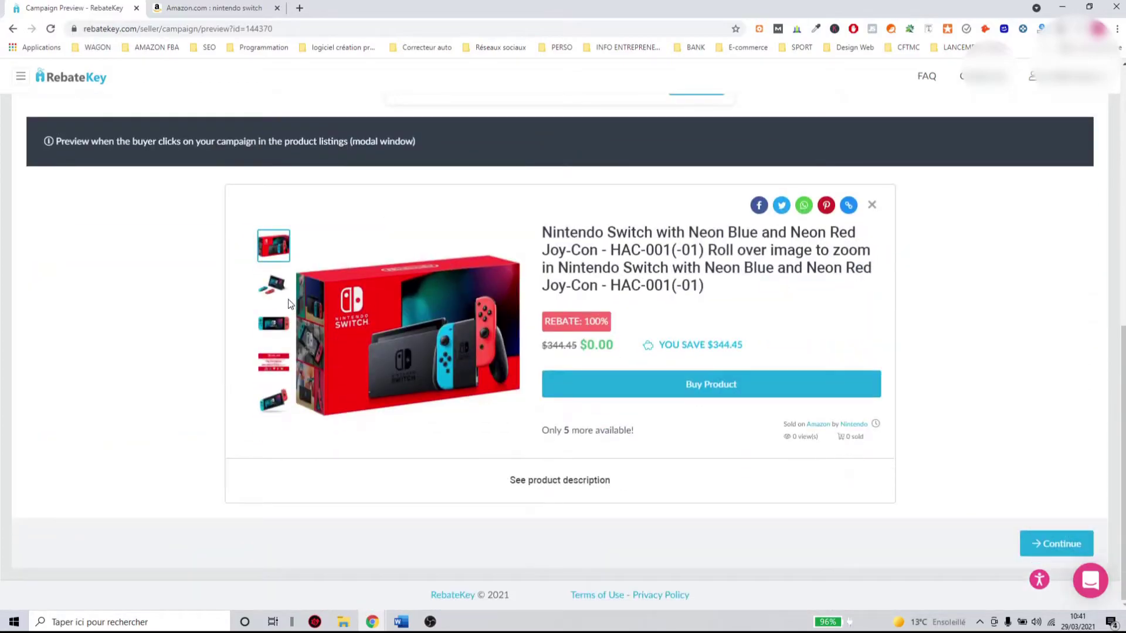
left_click(277, 287)
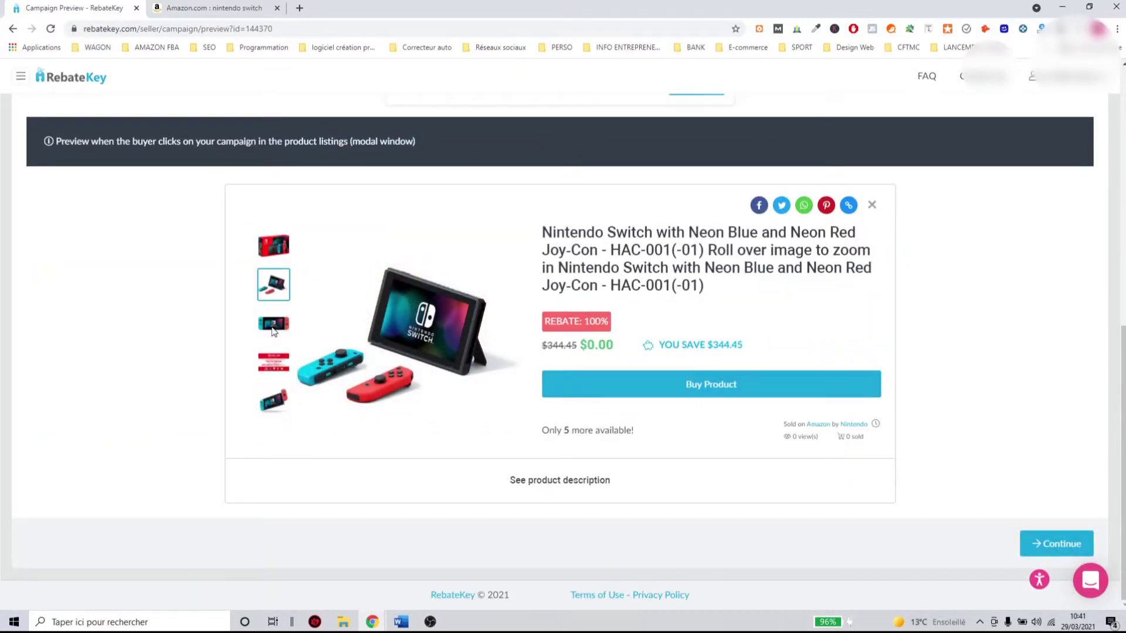
left_click(273, 329)
left_click(273, 363)
left_click(274, 404)
left_click(268, 258)
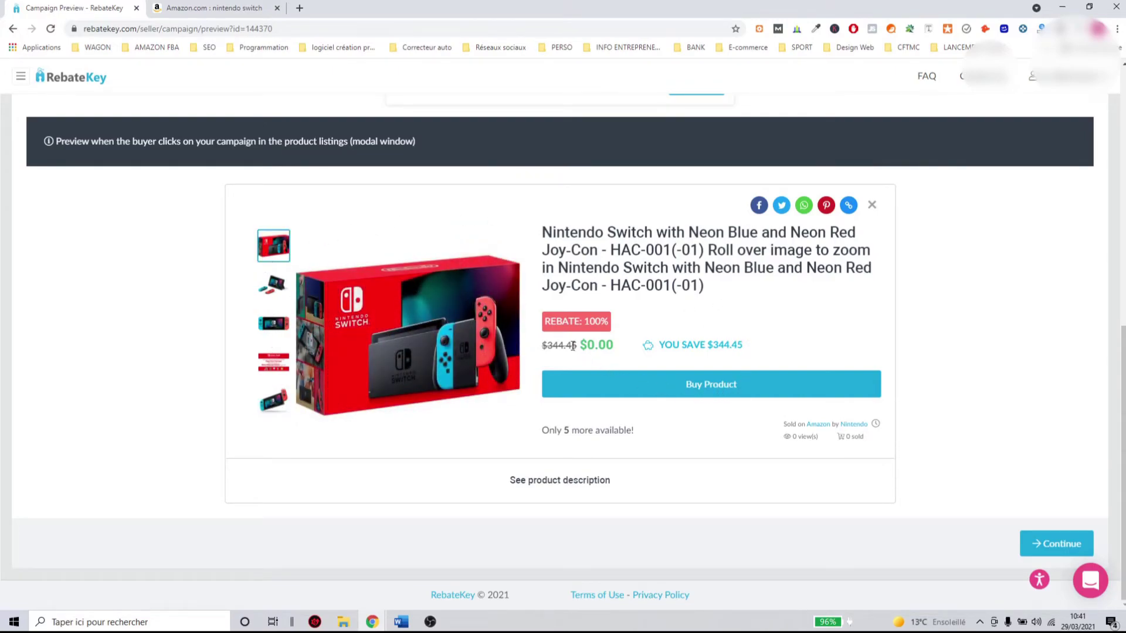
Check the discounted price and the view and sold counters in the preview, and proceed to the payment stage
left_click_drag(578, 347, 625, 347)
left_click(699, 428)
scroll(716, 427, "up", 1)
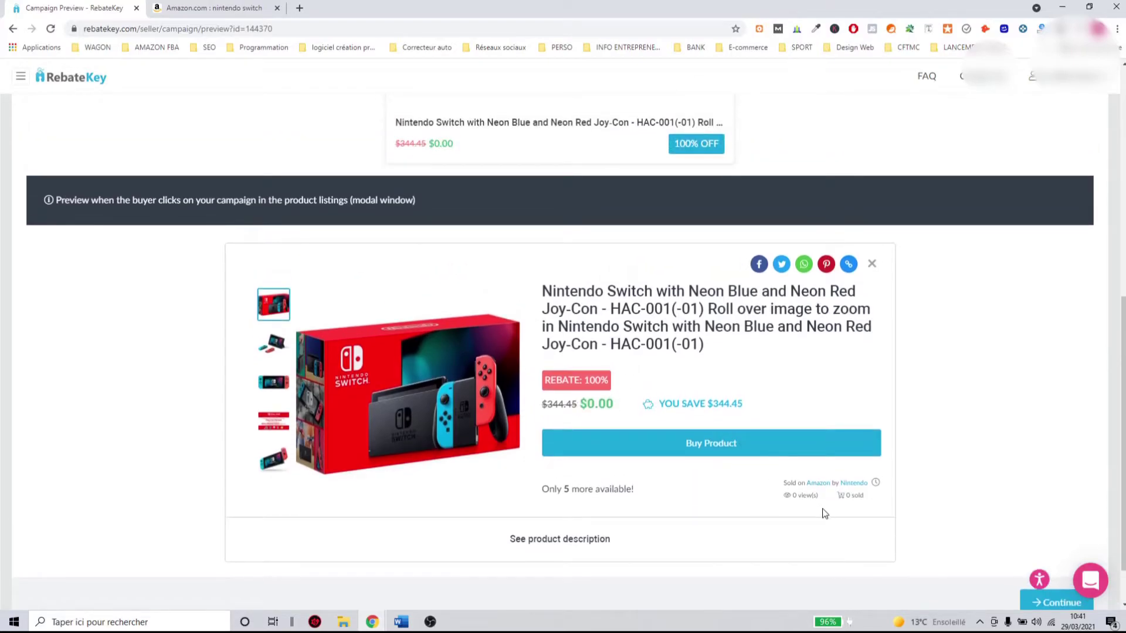
left_click_drag(796, 495, 820, 494)
left_click_drag(845, 496, 864, 497)
scroll(722, 477, "up", 4)
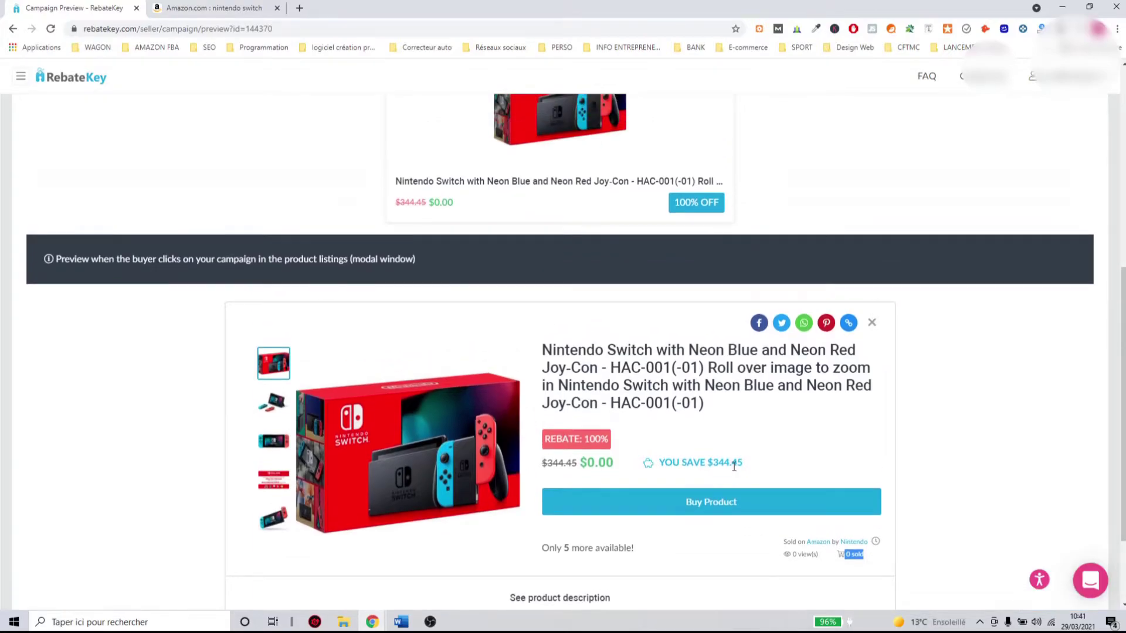
scroll(753, 481, "up", 1)
scroll(753, 481, "down", 5)
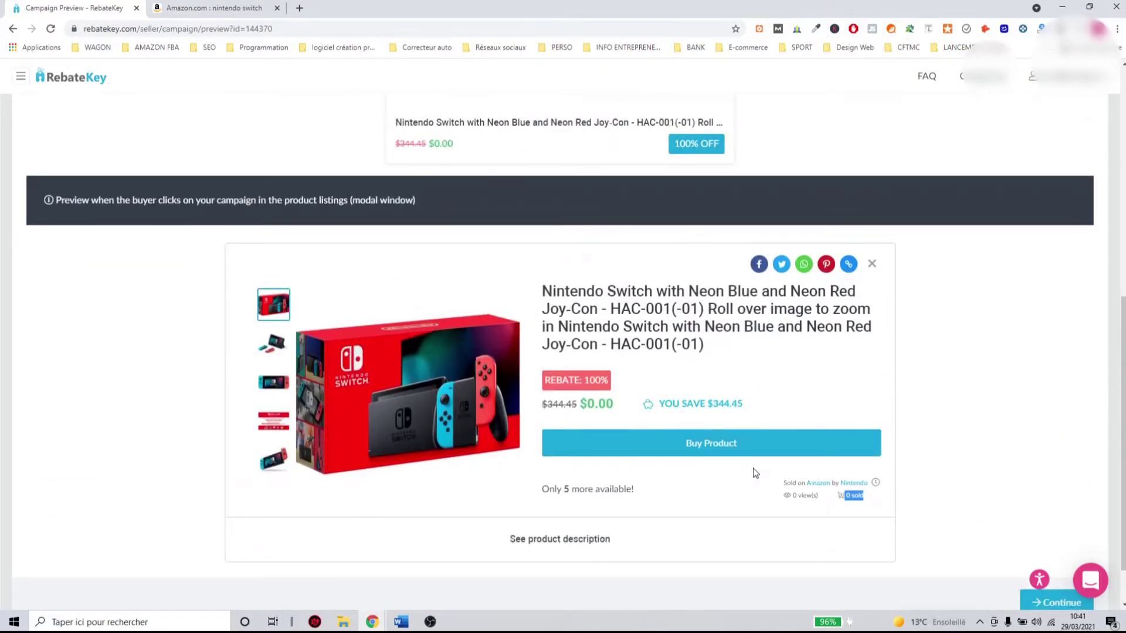
scroll(938, 493, "down", 1)
left_click(1032, 541)
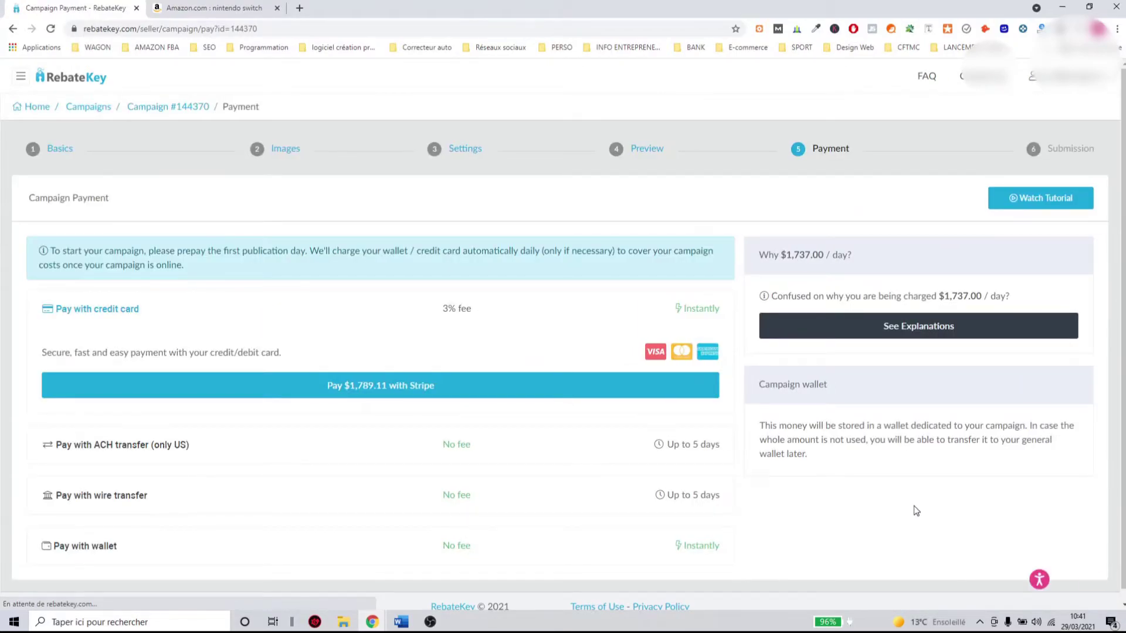
Examine the explanation of the campaign's daily charge, including the rebate, fee, cost per sale and daily cost, and close it
scroll(895, 446, "down", 1)
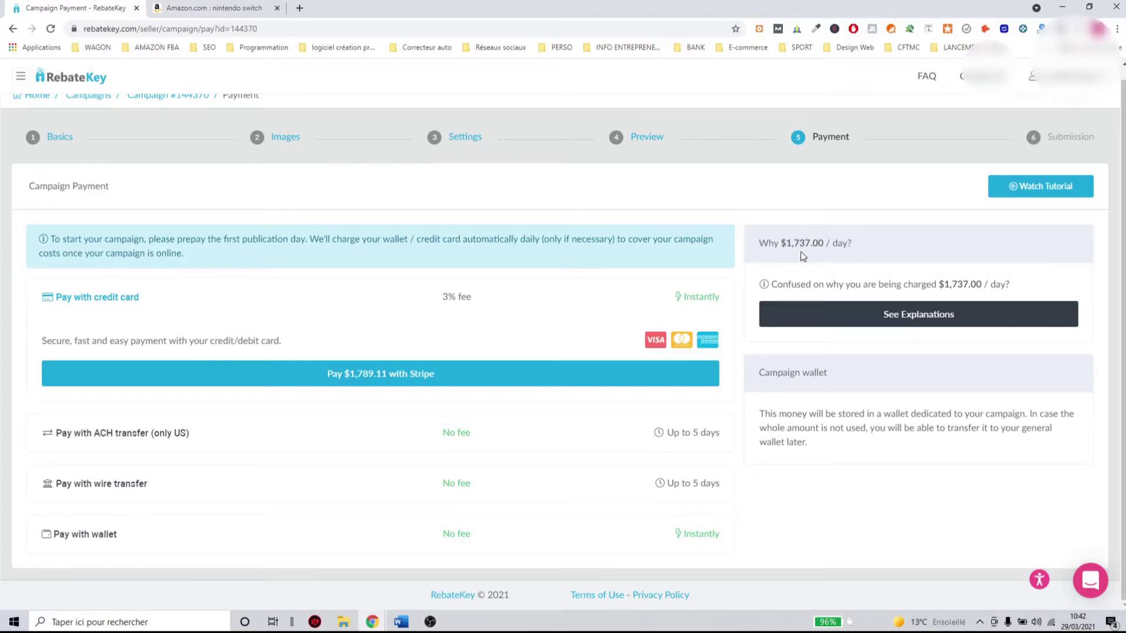
left_click(820, 320)
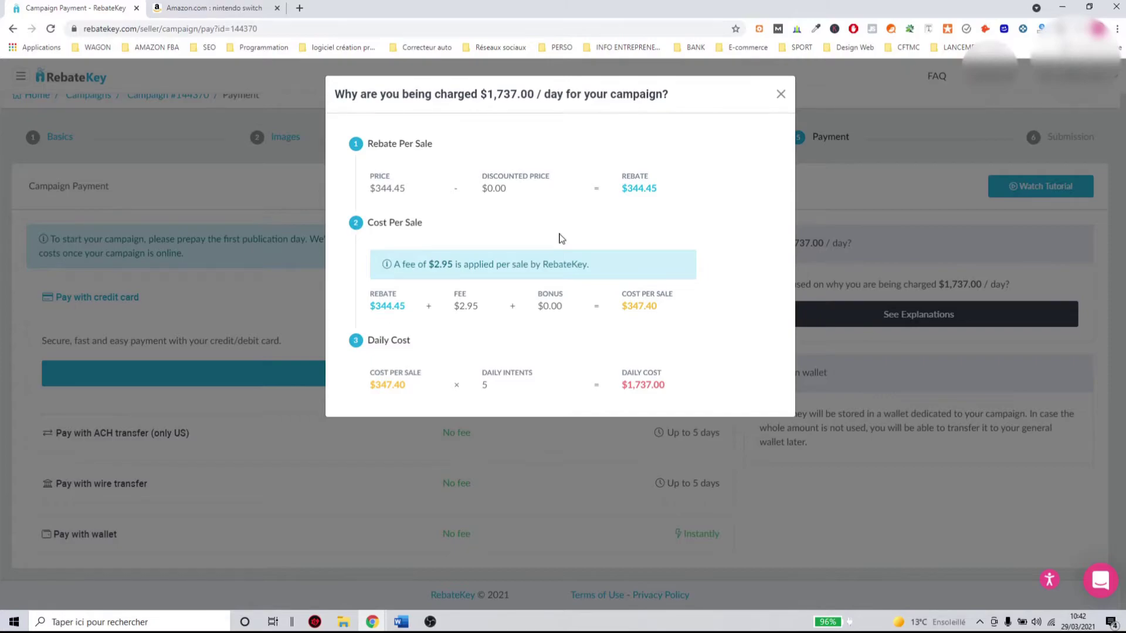
left_click_drag(367, 307, 484, 311)
left_click(411, 309)
left_click_drag(627, 306, 657, 307)
left_click(368, 388)
left_click(779, 95)
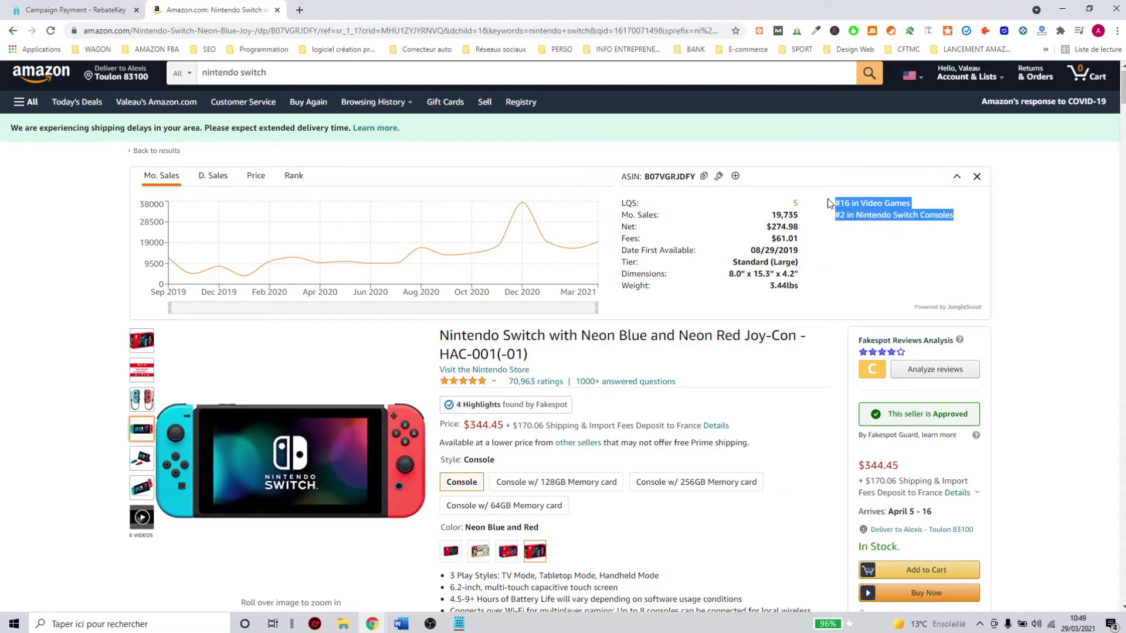
Copy the product's Video Games and Nintendo Switch Consoles rankings from the Amazon listing and paste them into Notepad
left_click(852, 236)
mouse_move(963, 221)
left_mouse_down()
mouse_move(836, 195)
mouse_move(956, 226)
left_mouse_up()
key("ctrl+c")
left_click(867, 232)
left_click(458, 626)
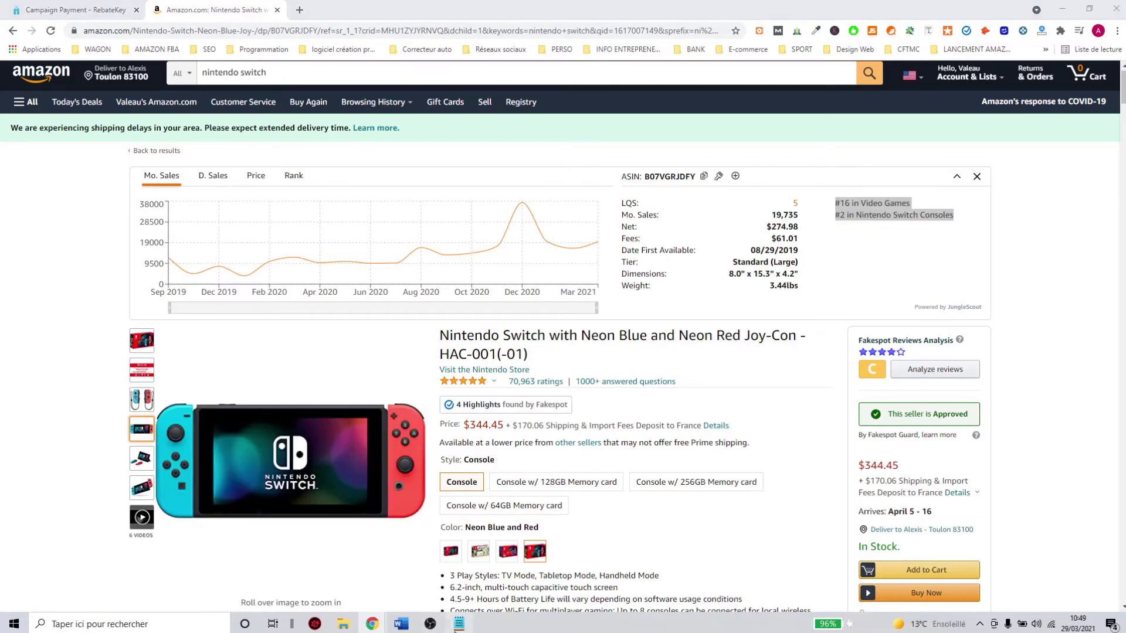
key("ctrl+v")
Add the date 29/03/21 on a line above the pasted rankings and select the dated entry
left_click(233, 227)
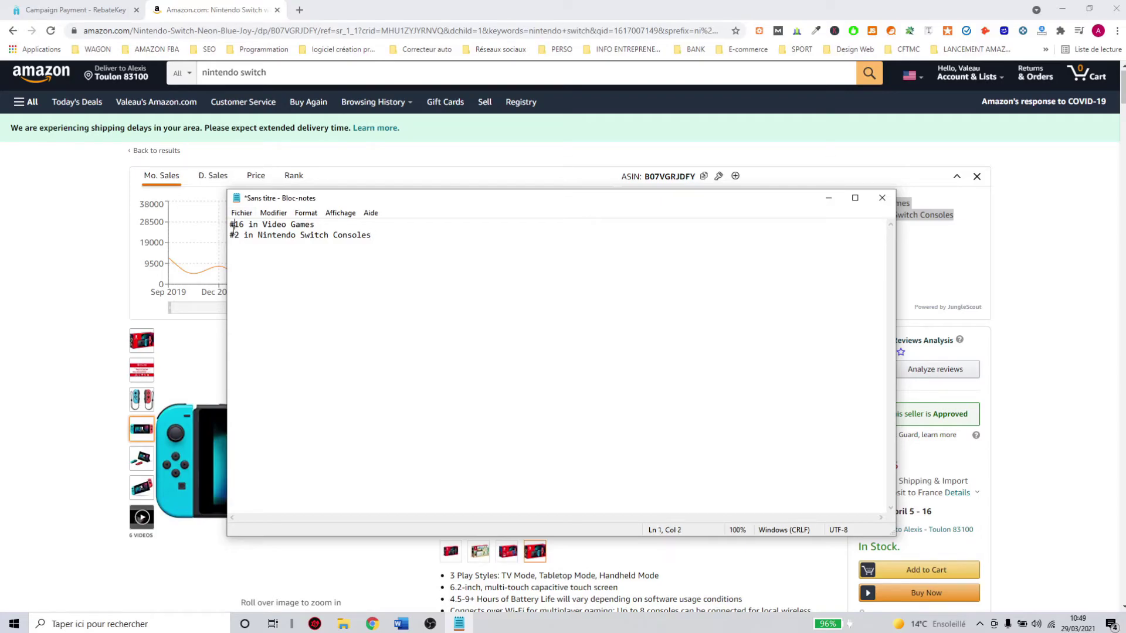
key("Left")
key("Return")
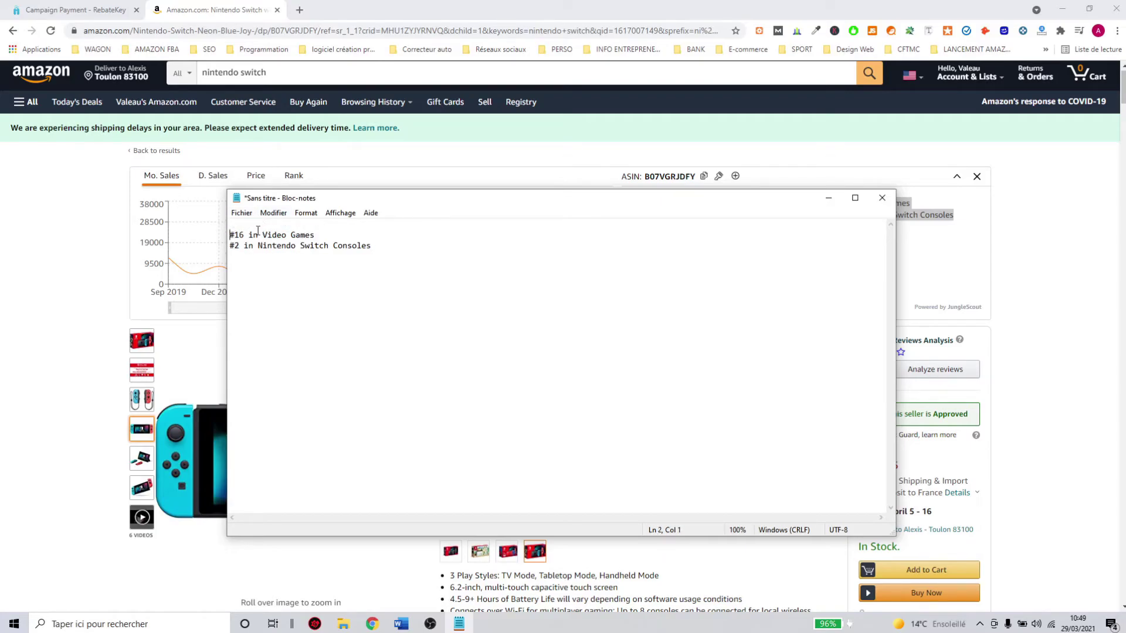
type("29/03/21")
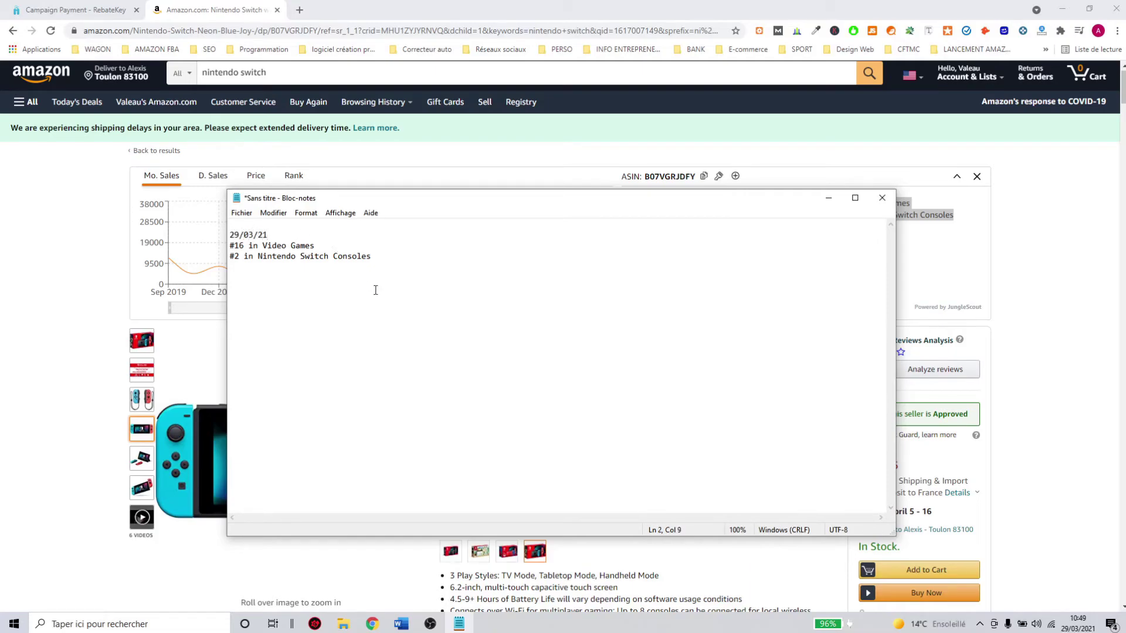
left_click_drag(371, 256, 230, 234)
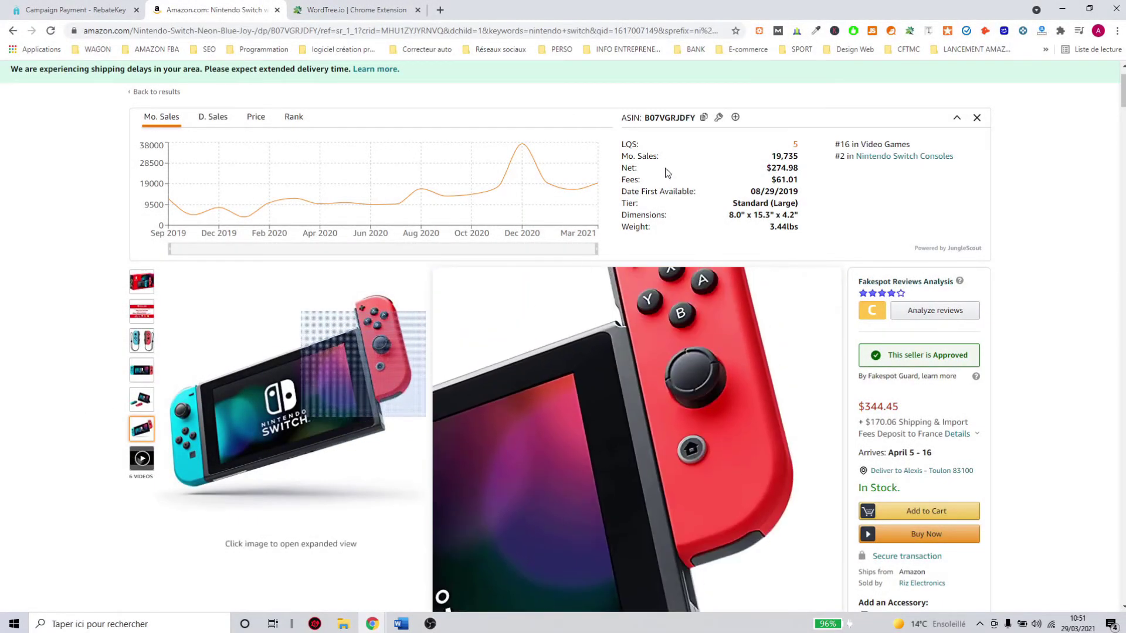
Open the WordTree extension's KW Index Checker from the Amazon listing and close the duplicate WordTree page
left_click(914, 30)
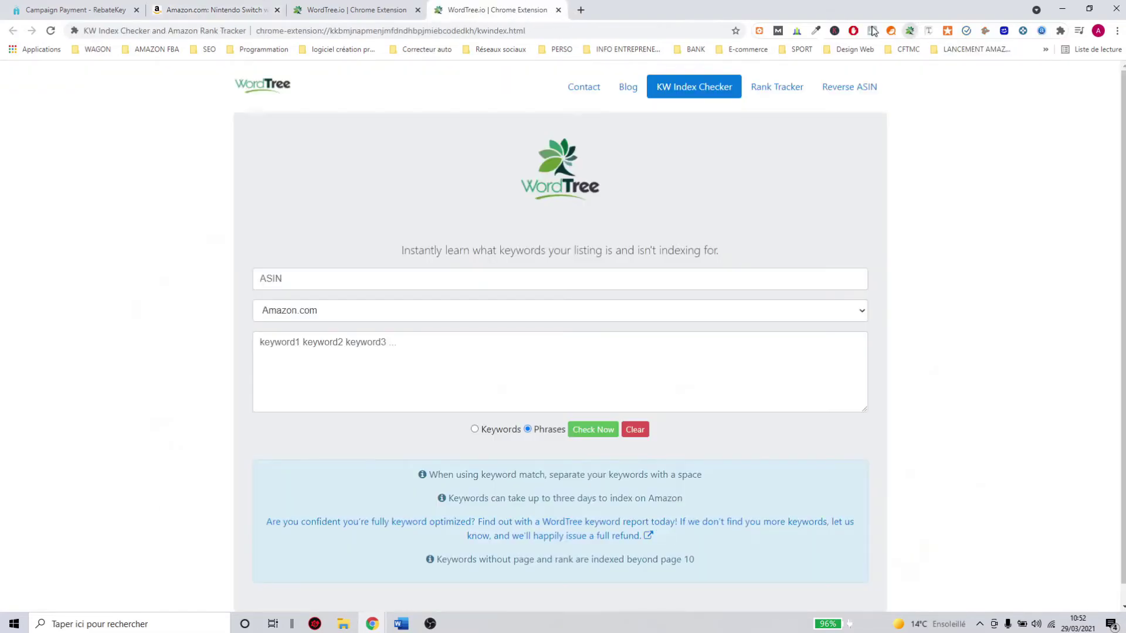
left_click(417, 10)
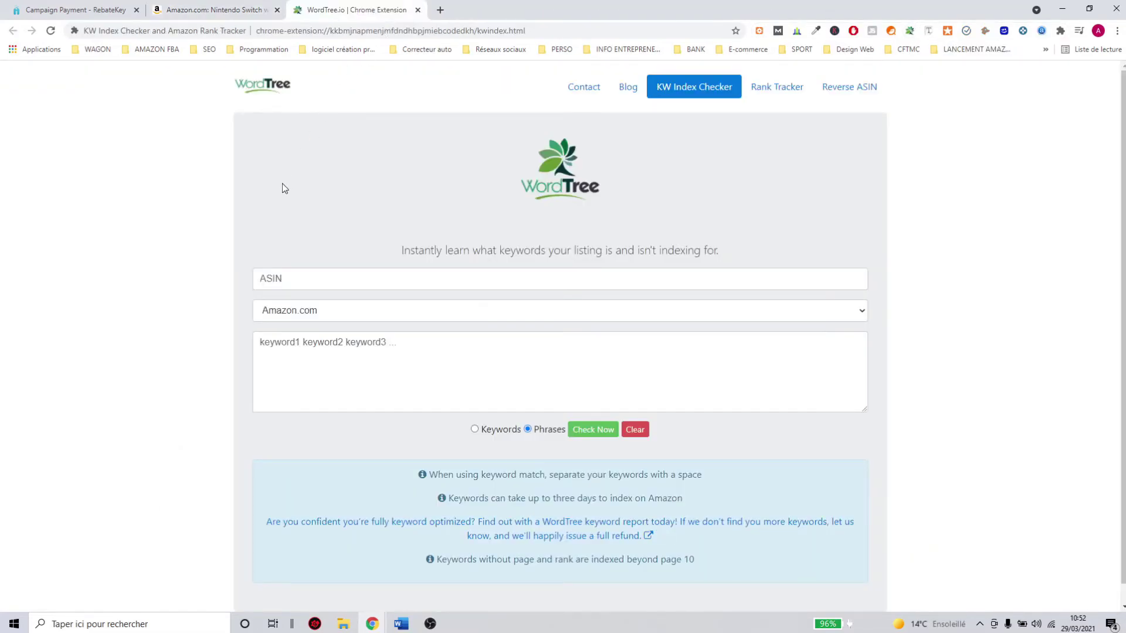
left_click(338, 354)
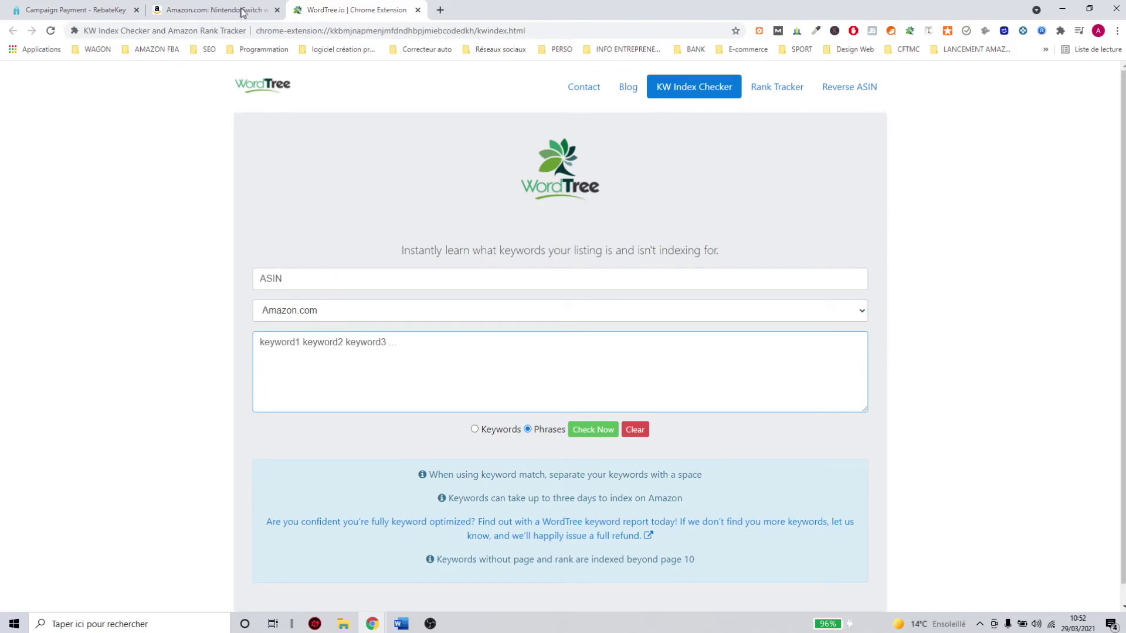
Copy the ASIN B07VGRJDFY from the Amazon listing into the KW Index Checker and enter "nintendo switch" as the keyword phrase
left_click(188, 7)
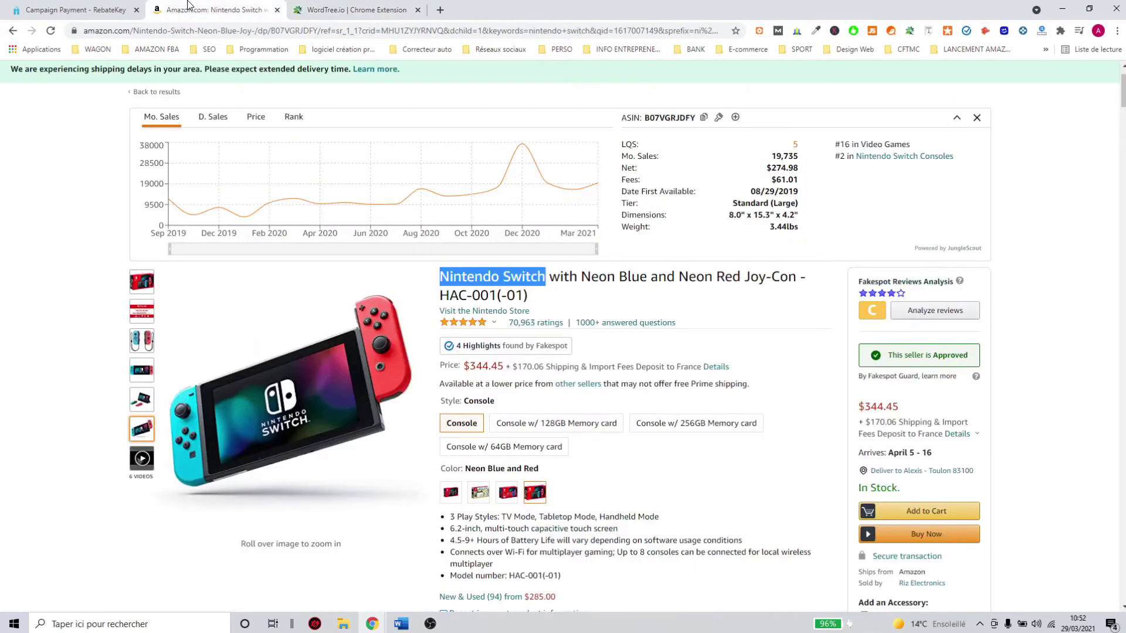
left_click(704, 119)
left_click(352, 10)
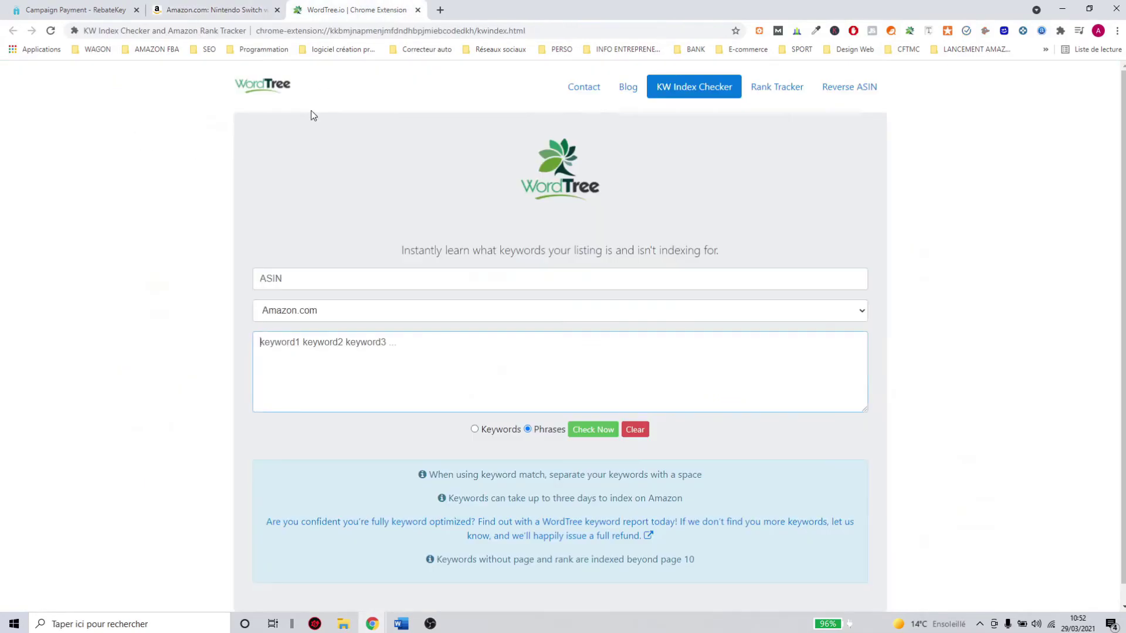
left_click(290, 271)
key("super")
key("Escape")
key("ctrl+v")
left_click(339, 343)
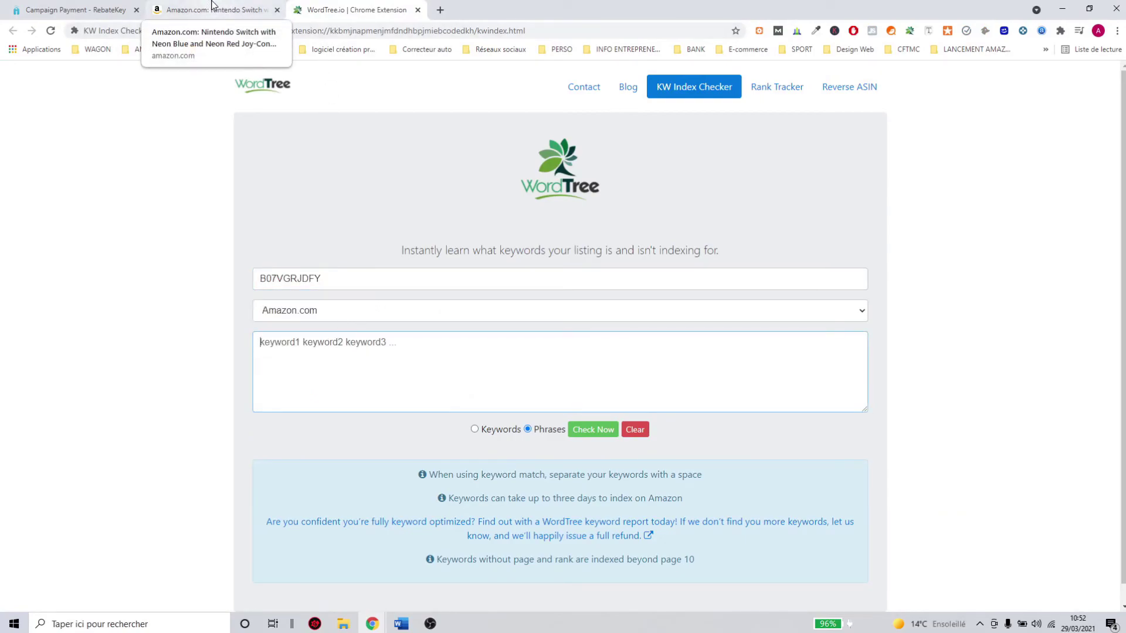
type("nintendo switch")
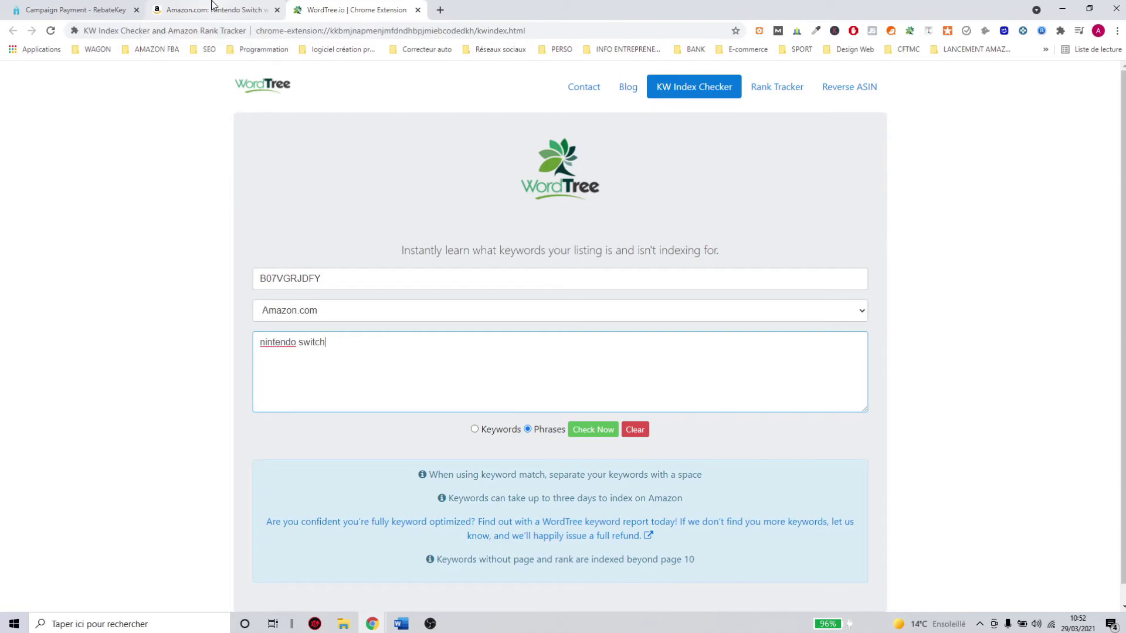
Correct the spelling to "Nintendo", add the phrases "console de salon" and "console portable" on separate lines, and run the index check
right_click(273, 343)
left_click(280, 351)
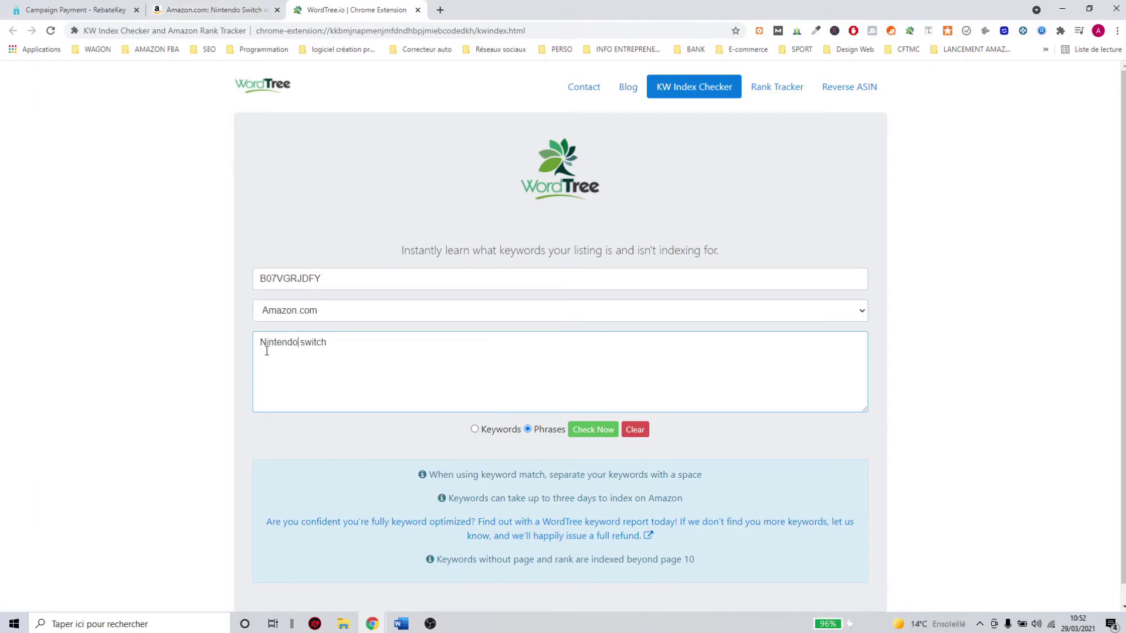
key("Return")
type("console de salon console pro")
key("BackSpace")
key("BackSpace")
type("ortable")
left_click(574, 431)
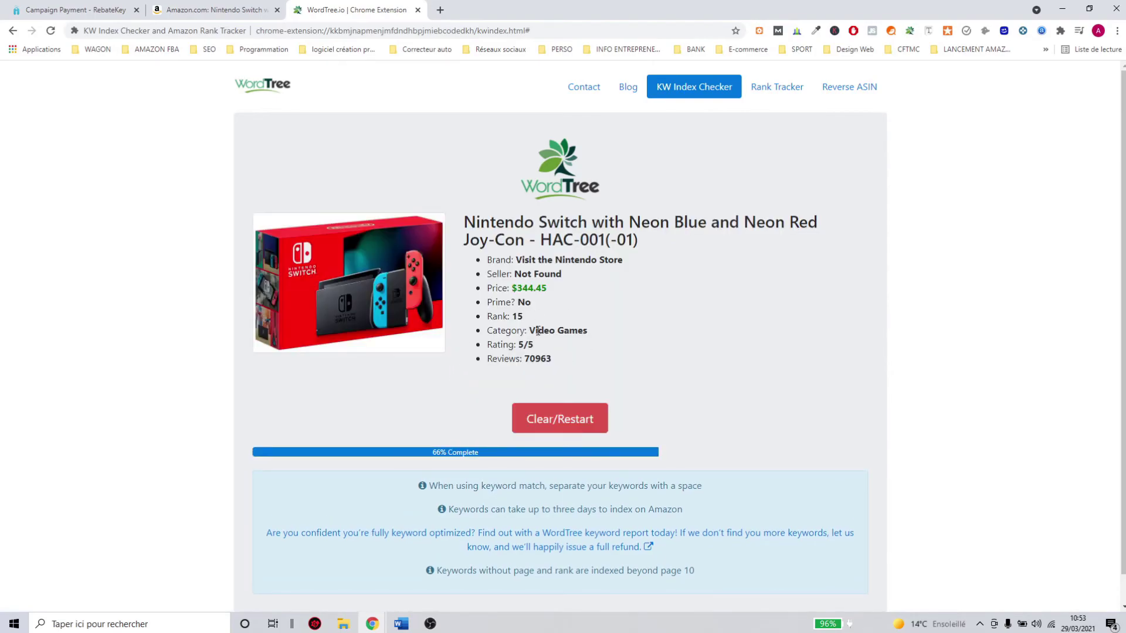
Examine the product's rank, category, rating and review count in the indexation report
left_click_drag(481, 319, 523, 317)
scroll(523, 317, "down", 1)
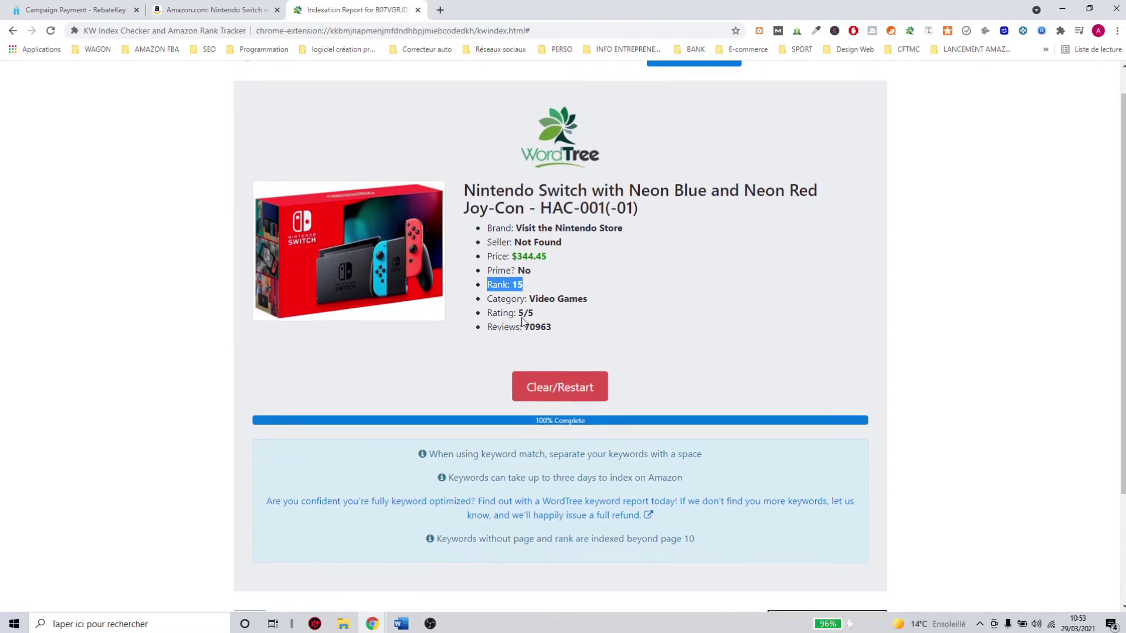
scroll(523, 317, "down", 3)
left_click_drag(479, 153, 572, 145)
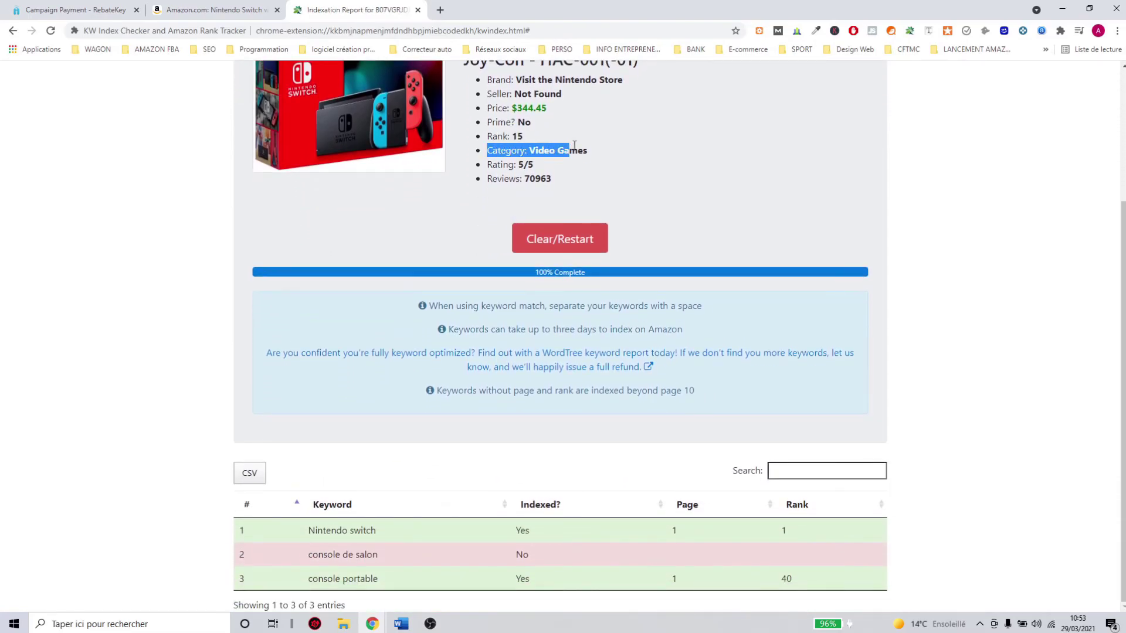
scroll(591, 170, "up", 3)
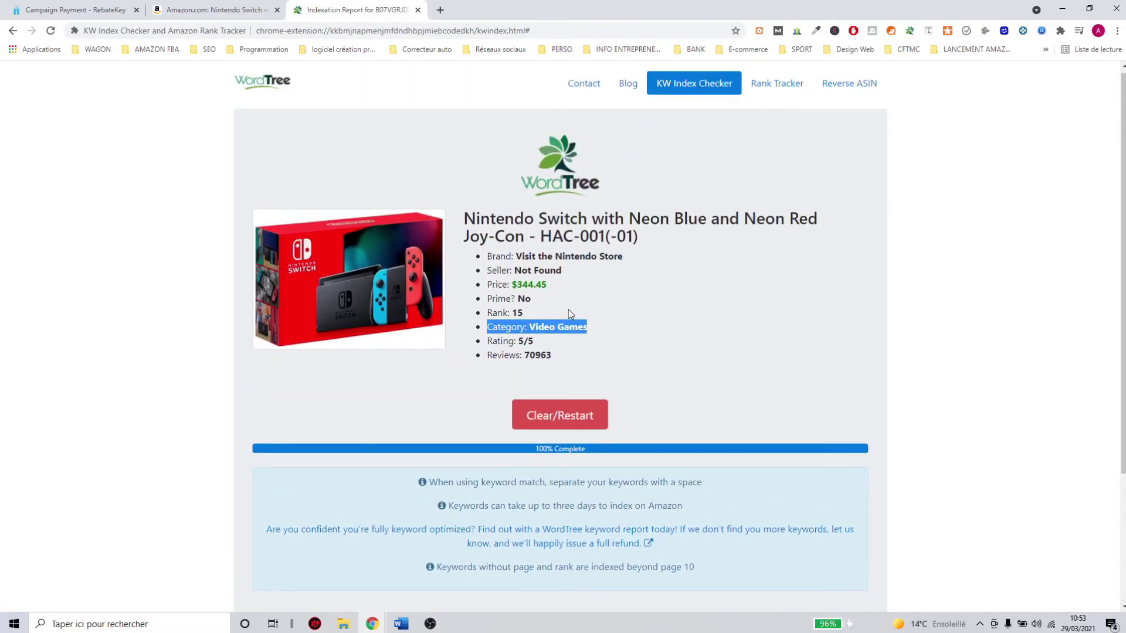
left_click_drag(535, 341, 486, 342)
left_click(560, 360)
left_click_drag(560, 360, 485, 357)
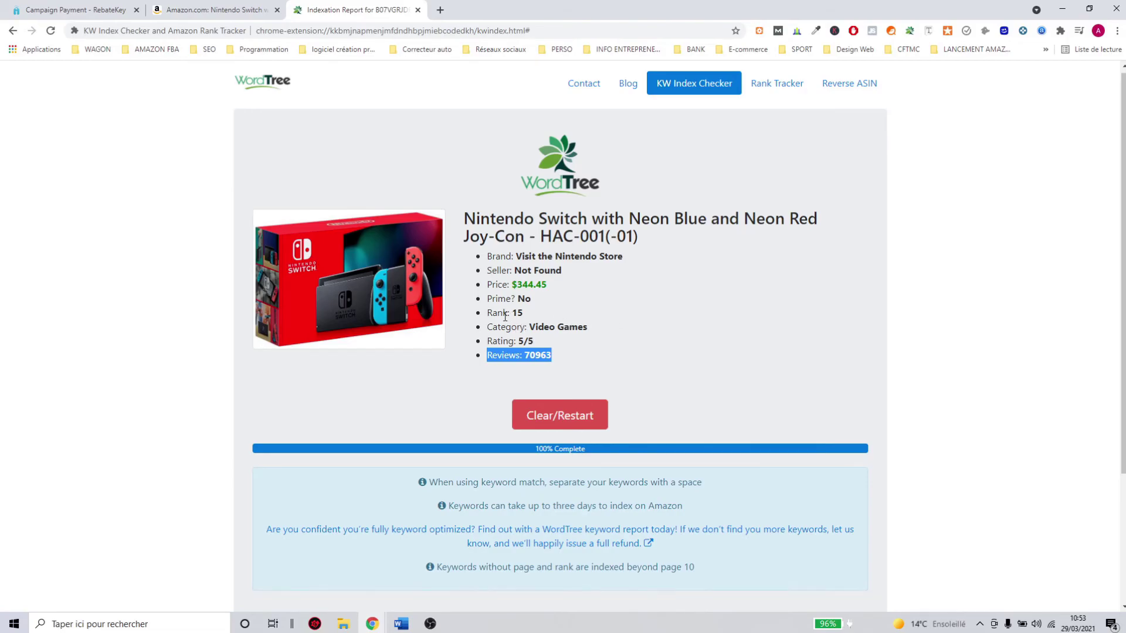
Check the indexed status, page and rank for the "Nintendo switch" phrase in the keyword results table
scroll(485, 320, "down", 3)
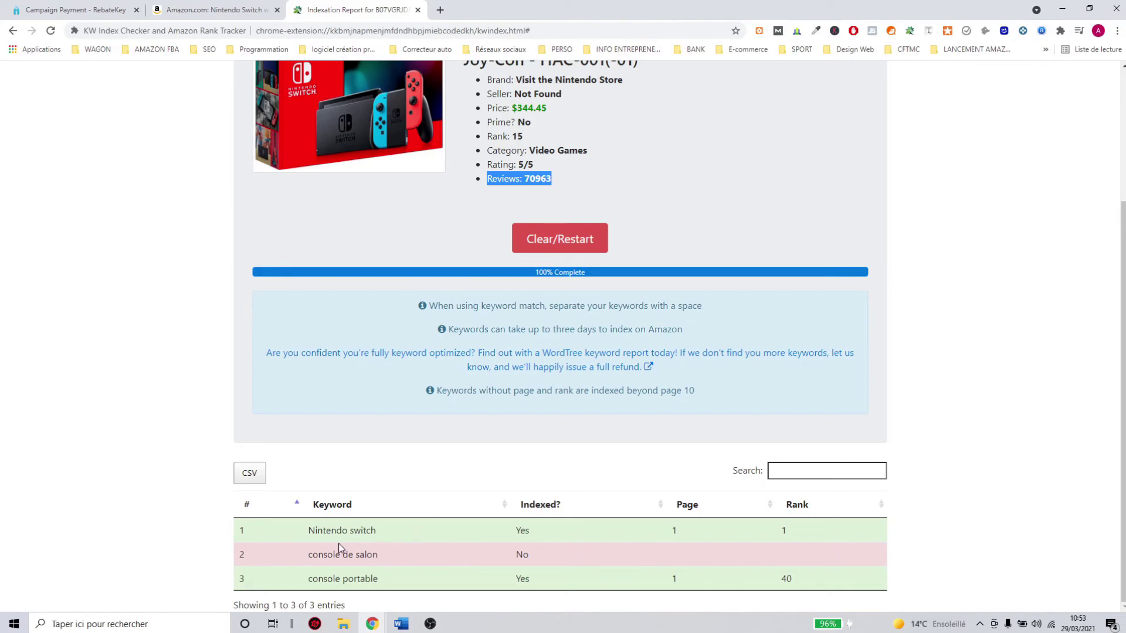
left_click_drag(294, 534, 378, 540)
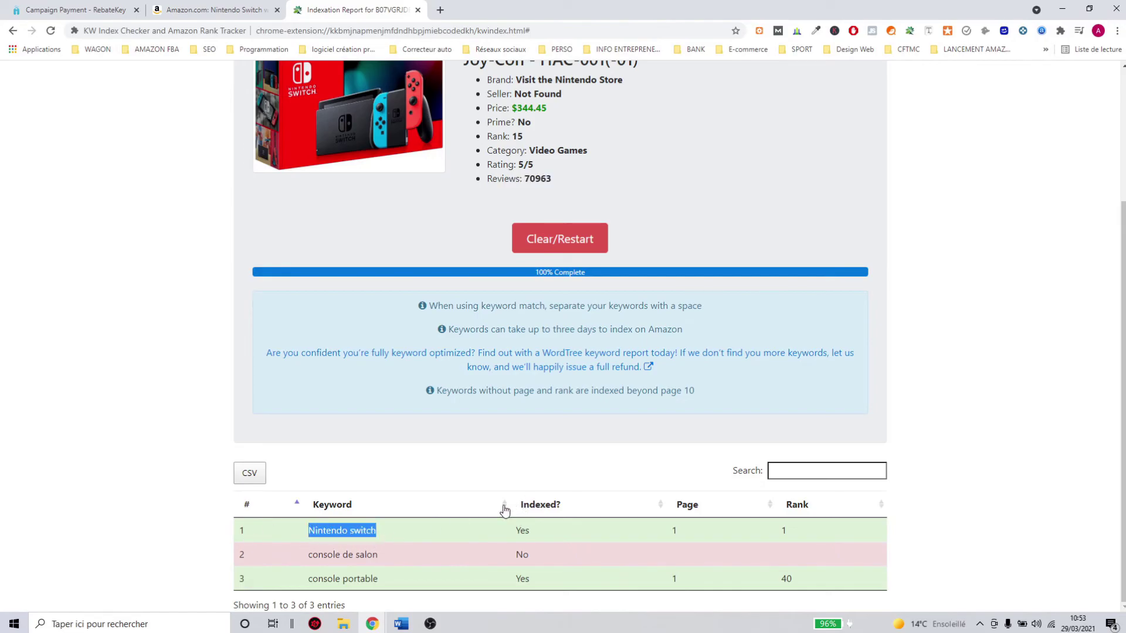
left_click(519, 534)
double_click(518, 534)
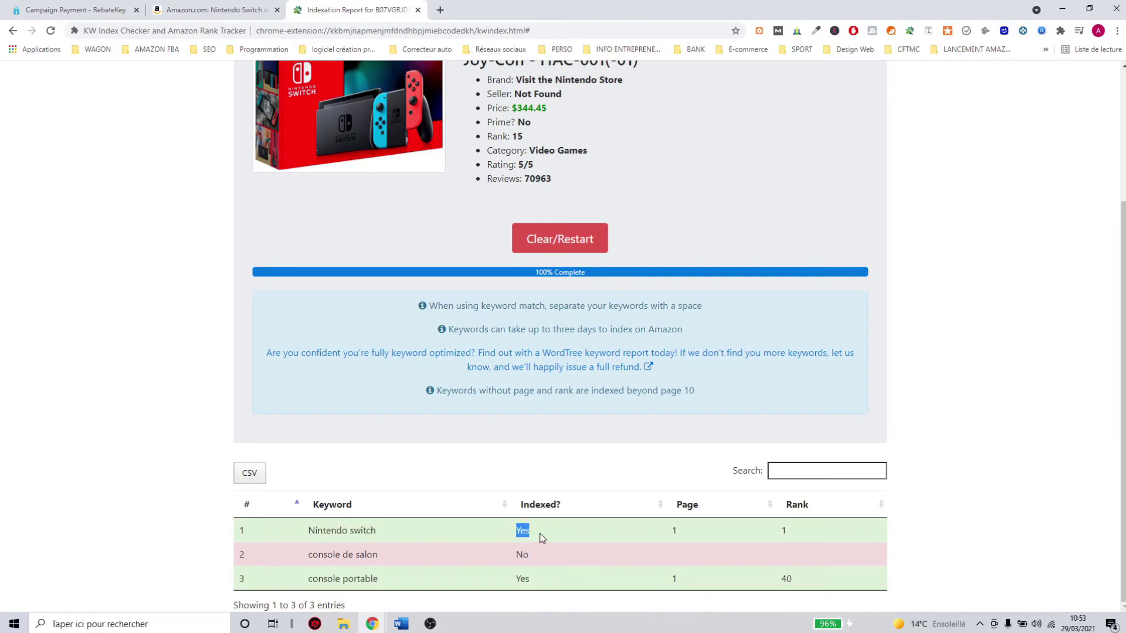
double_click(673, 531)
double_click(784, 531)
Search Amazon for "nintendo switch" to compare the product's position with the report
left_click(213, 10)
scroll(367, 74, "up", 1)
left_click(367, 73)
key("Return")
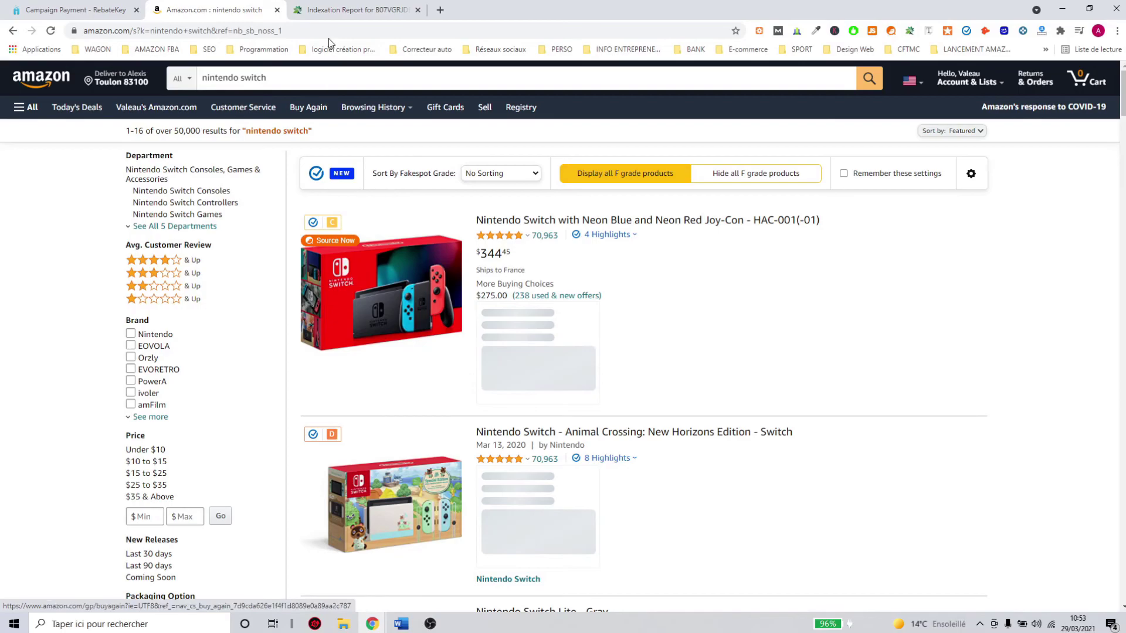
Return to the indexation report and compare the "Nintendo switch" rank with the page and rank of "console portable"
left_click(352, 10)
double_click(771, 535)
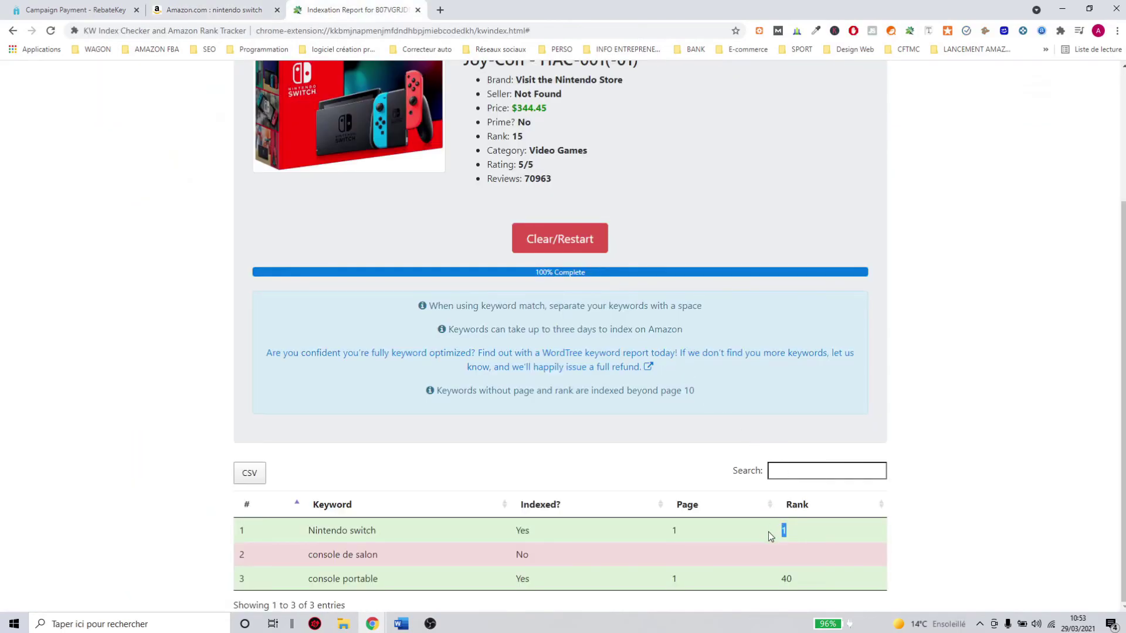
left_click_drag(765, 536, 811, 544)
left_click(370, 580)
left_click_drag(305, 567, 400, 564)
left_click_drag(295, 580, 396, 583)
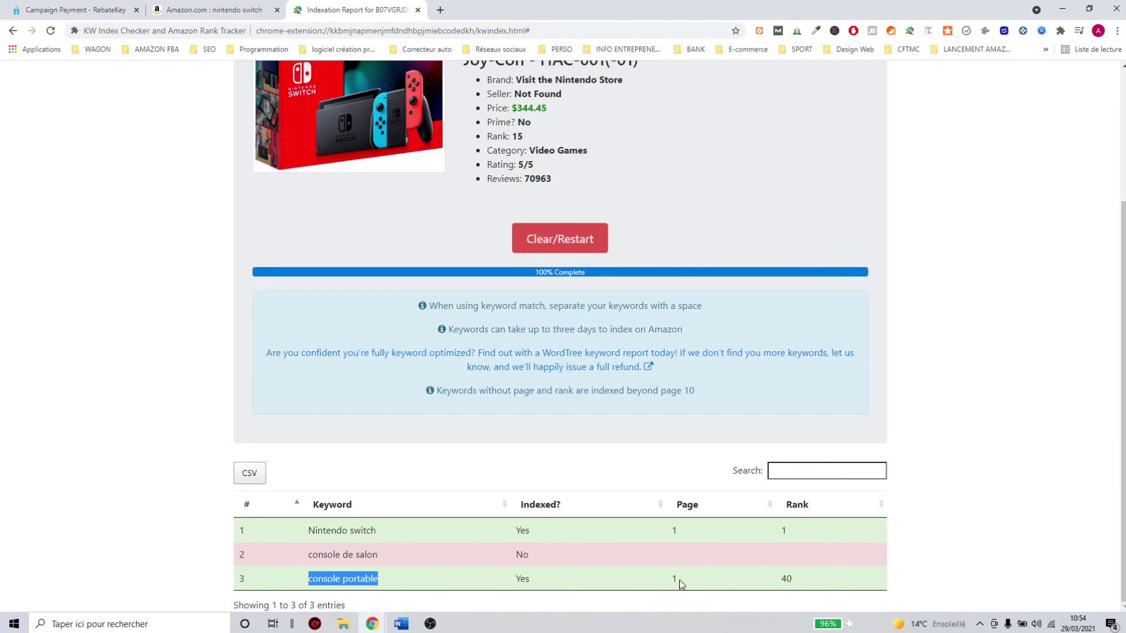
left_click_drag(667, 584, 696, 588)
left_click_drag(776, 579, 789, 579)
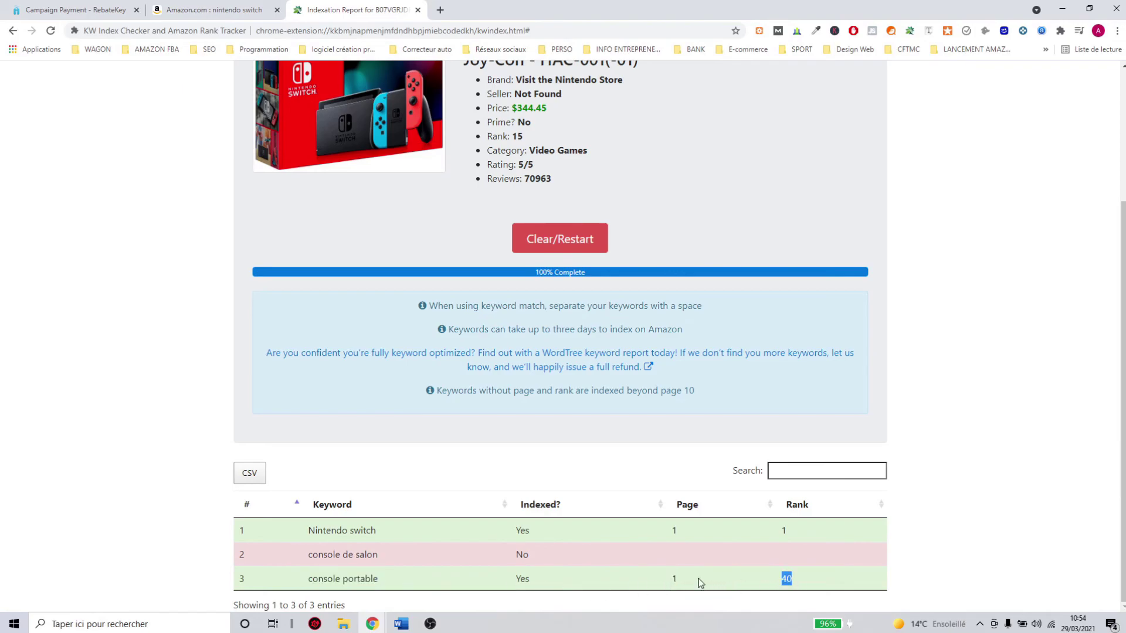
left_click_drag(394, 585, 283, 583)
Search Amazon for "console portable" and locate the Nintendo Switch Neon Blue and Neon Red listing in the results
left_click(232, 10)
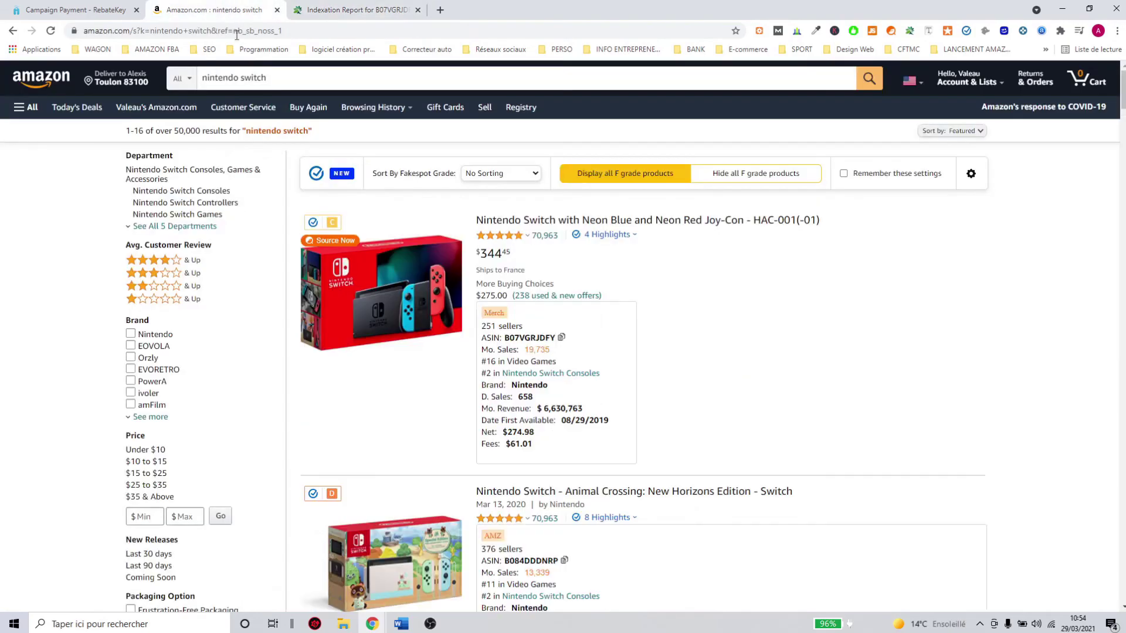
triple_click(247, 78)
type("console portable")
key("Return")
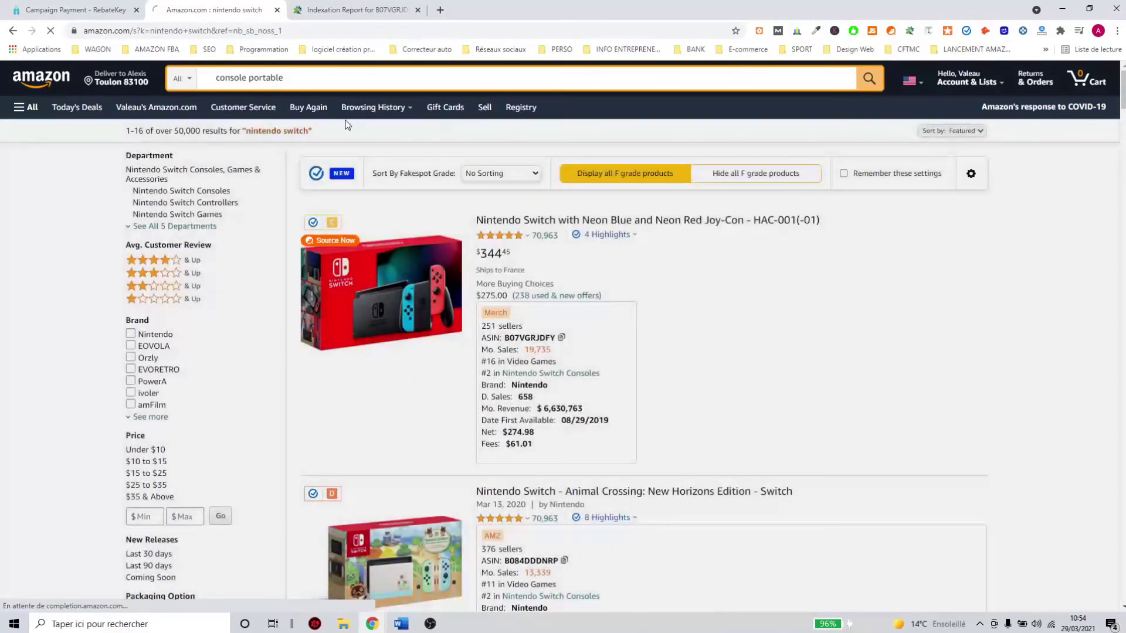
scroll(469, 272, "down", 8)
scroll(470, 270, "down", 20)
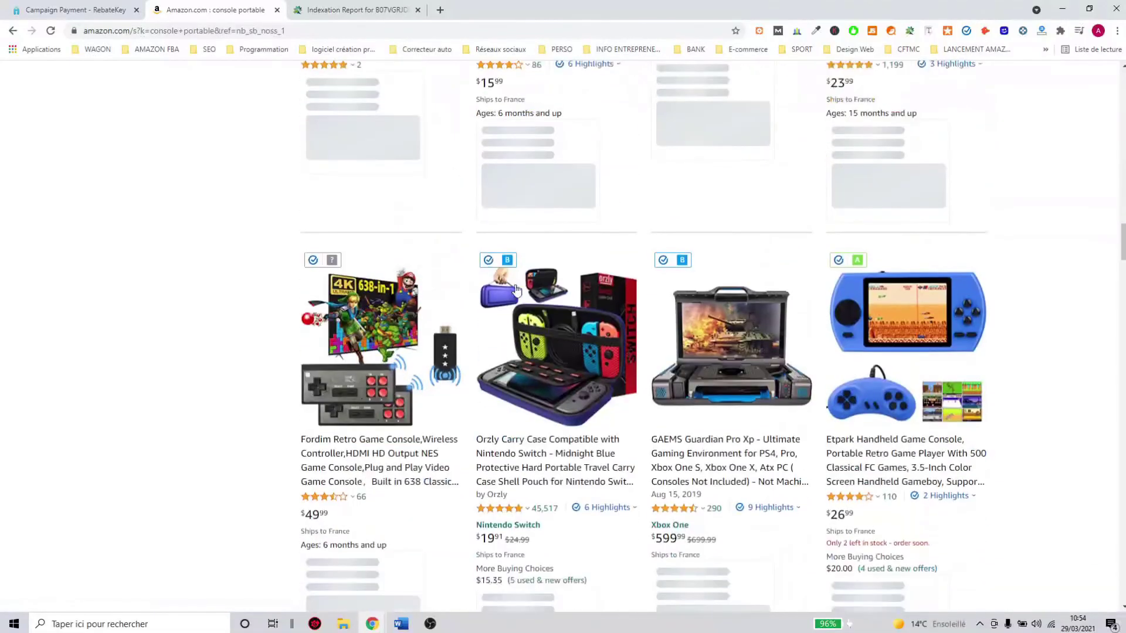
scroll(516, 292, "down", 20)
scroll(535, 294, "down", 12)
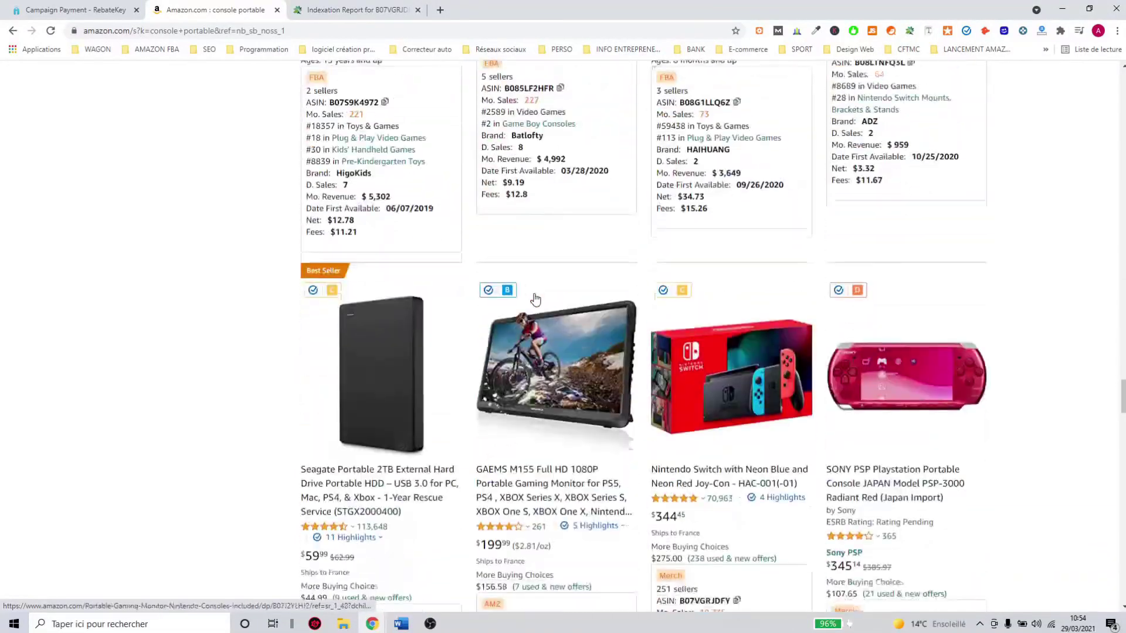
scroll(536, 297, "down", 3)
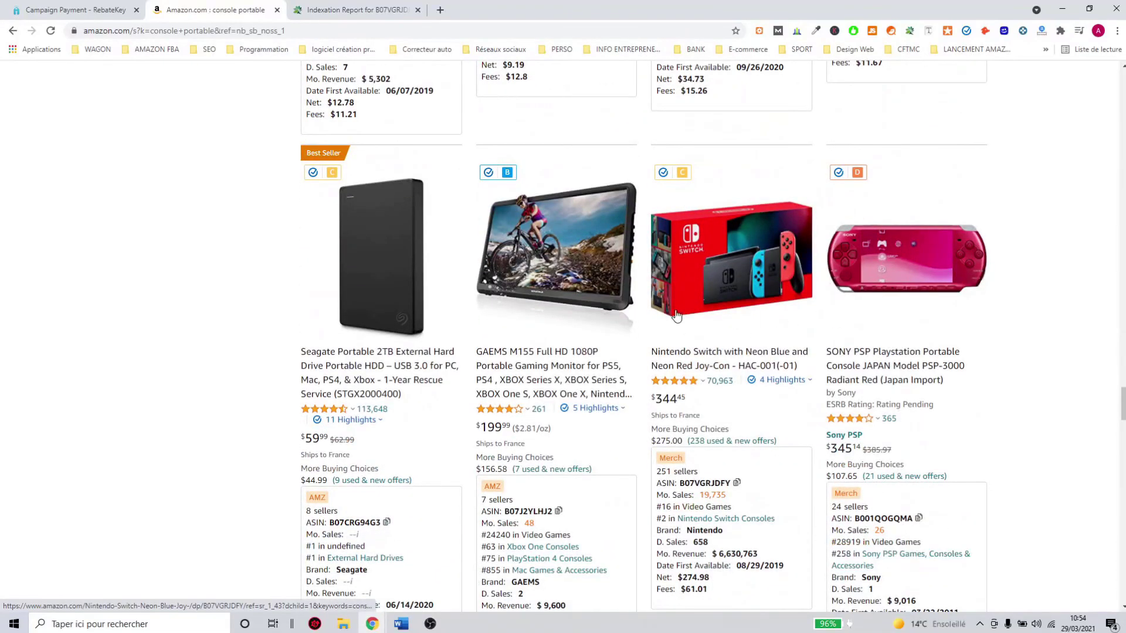
scroll(721, 359, "down", 1)
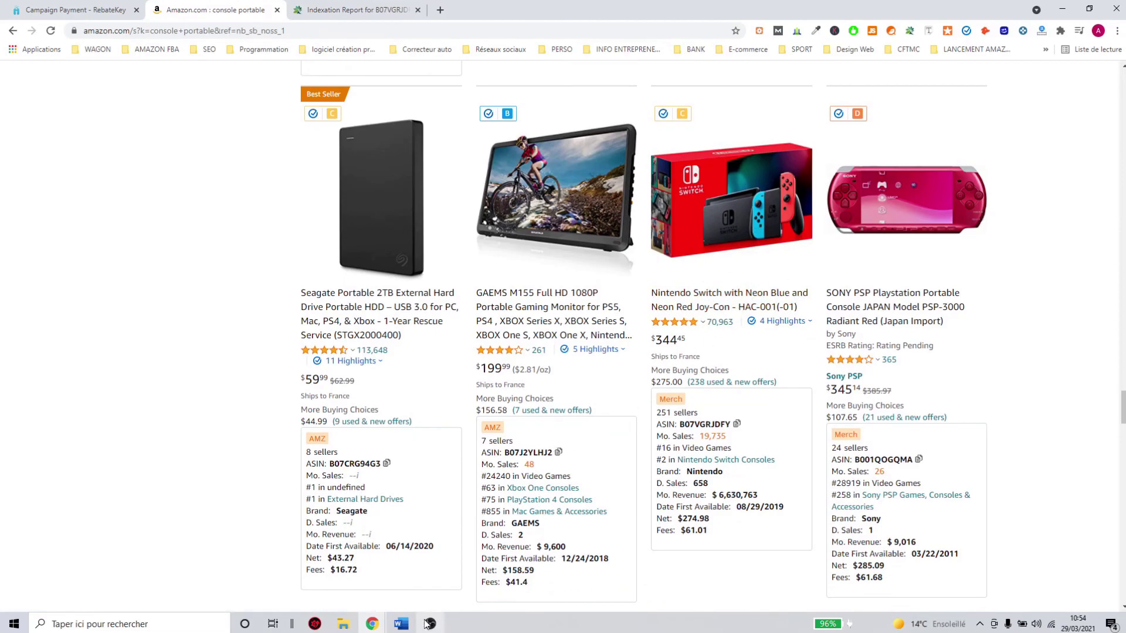
Return to the indexation report and review the notes above the keyword results table
left_click(367, 9)
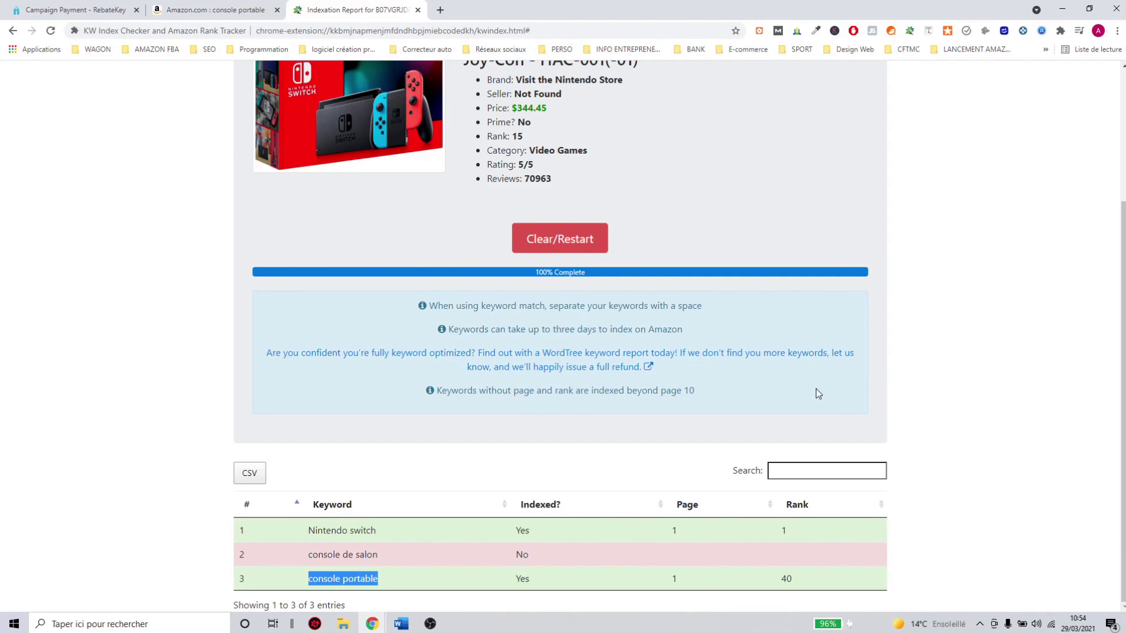
left_click_drag(748, 385, 399, 312)
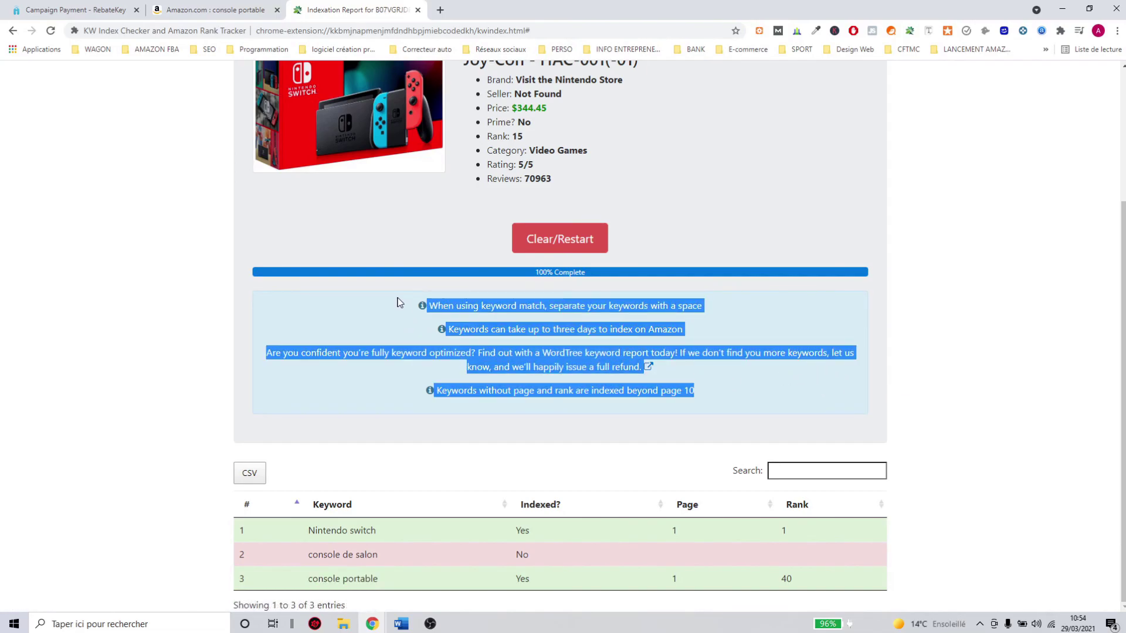